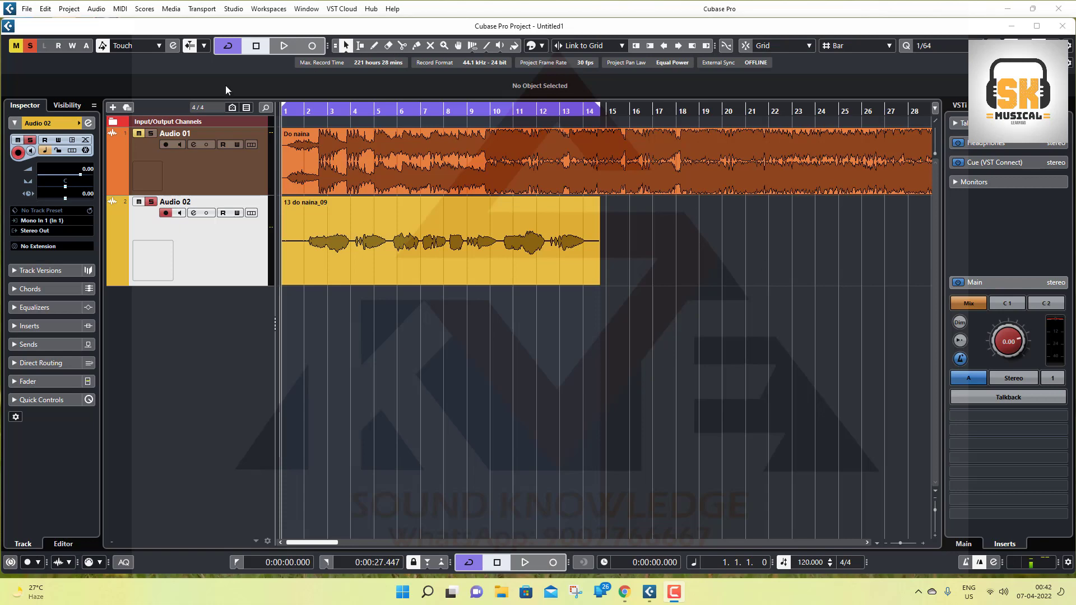
- Enlarge the Audio 02 track and mark the quiet range before its first vocal phrase with the Range Selection tool to inspect the noise
click(359, 244)
drag(286, 112, 238, 129)
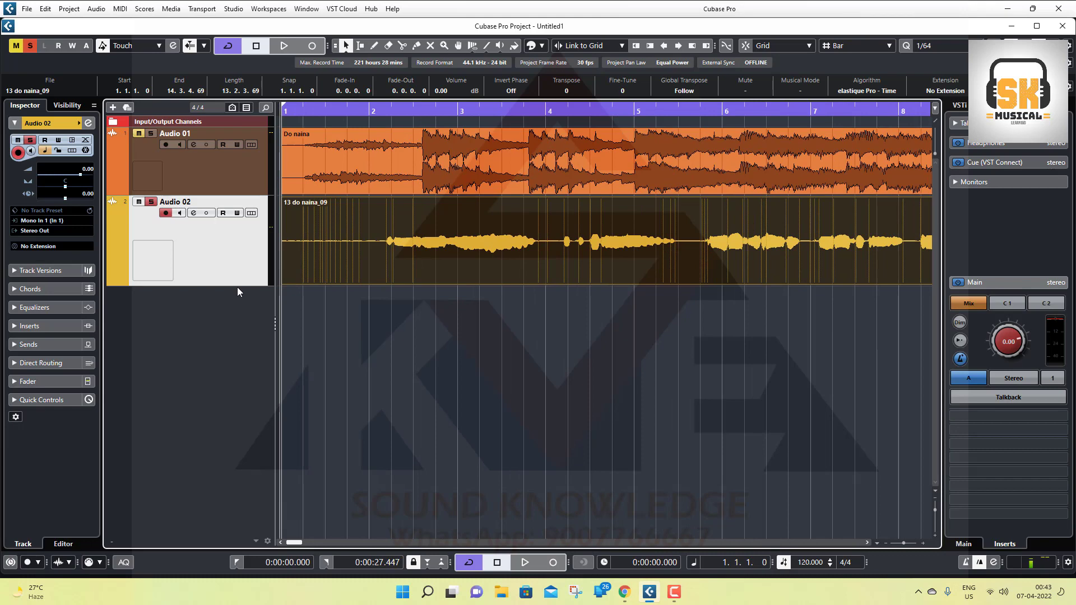
drag(237, 286, 229, 498)
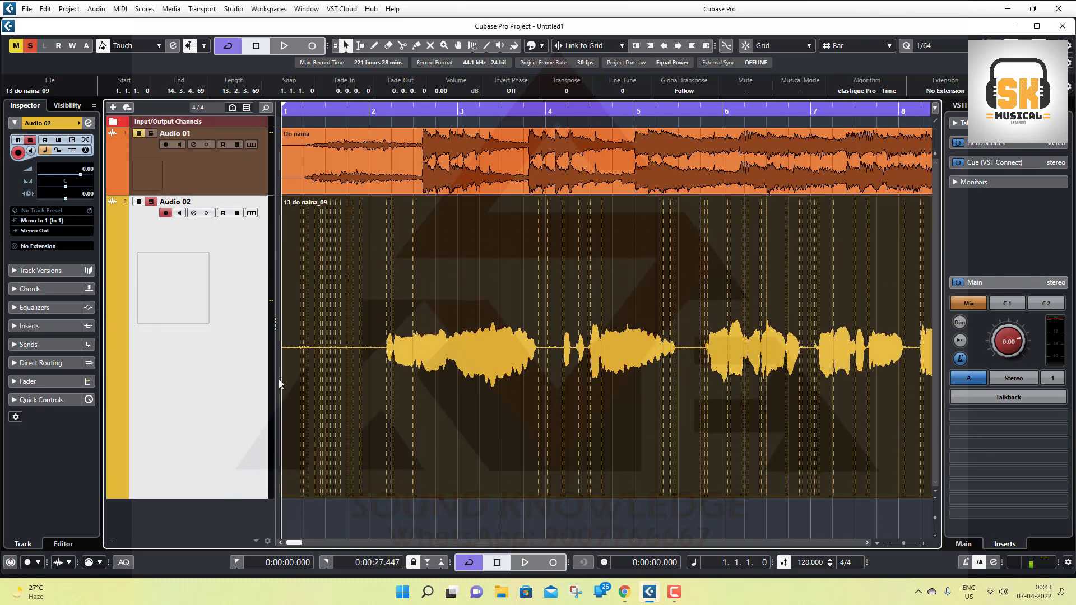
drag(319, 112, 322, 257)
click(360, 45)
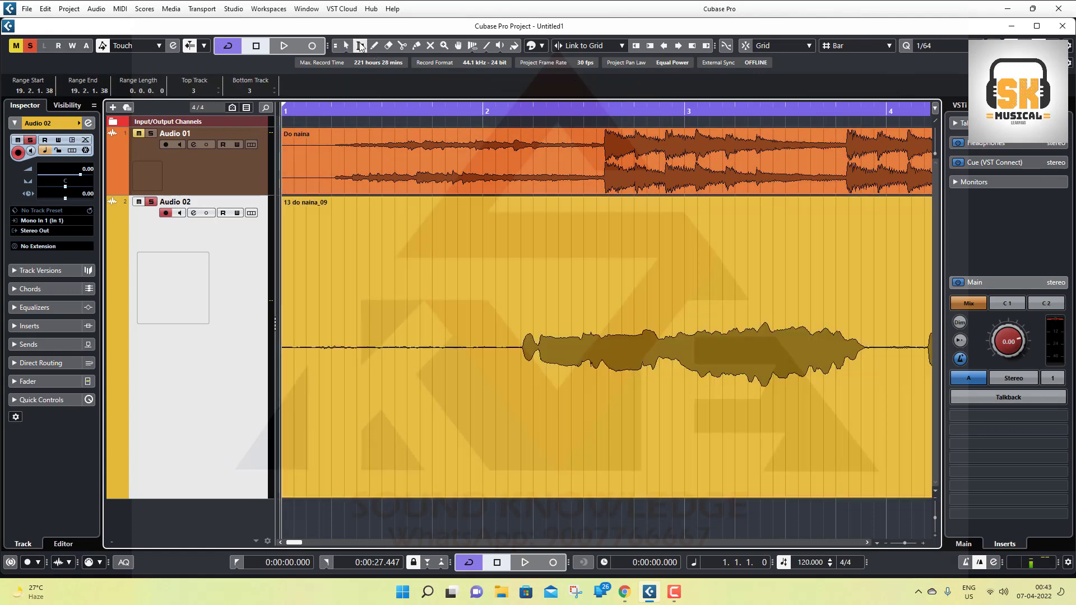
drag(519, 347, 282, 347)
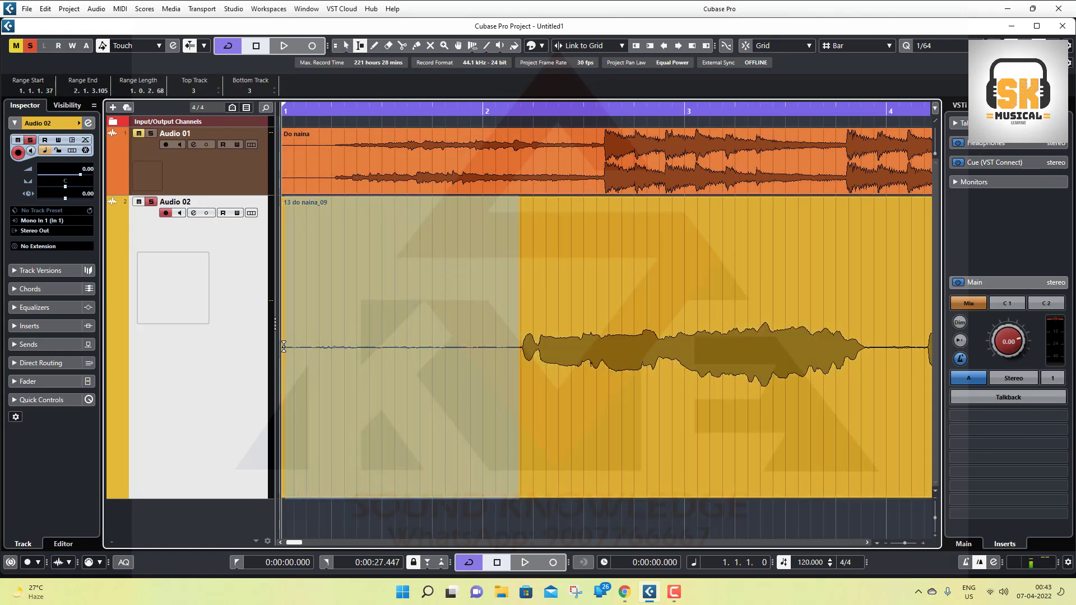
click(358, 379)
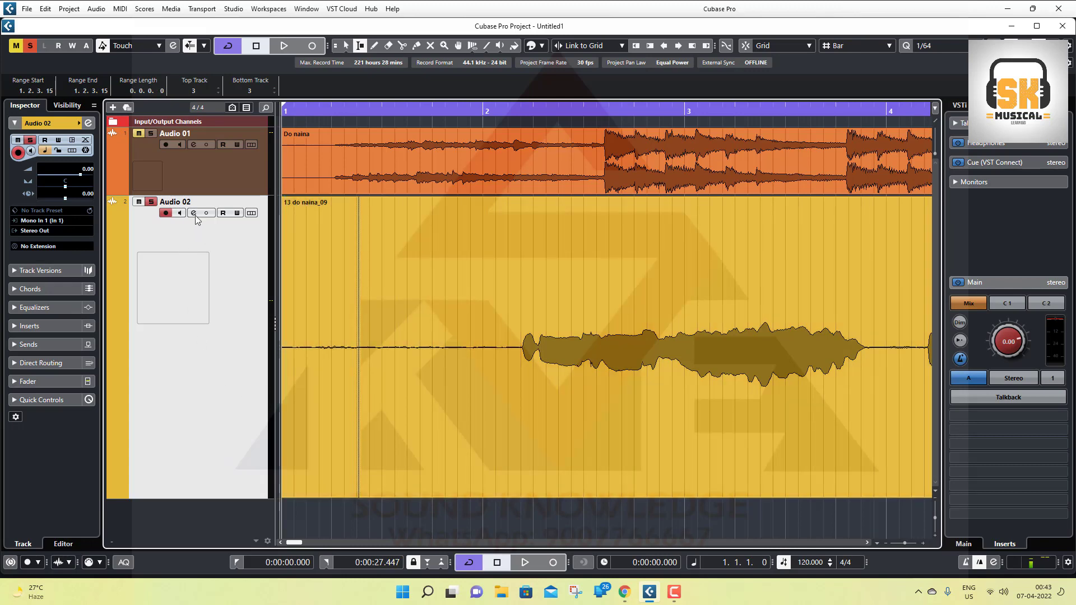
- Load the Noise Gate in Audio 02's channel strip with its threshold at -20.0 dB
click(194, 213)
click(398, 224)
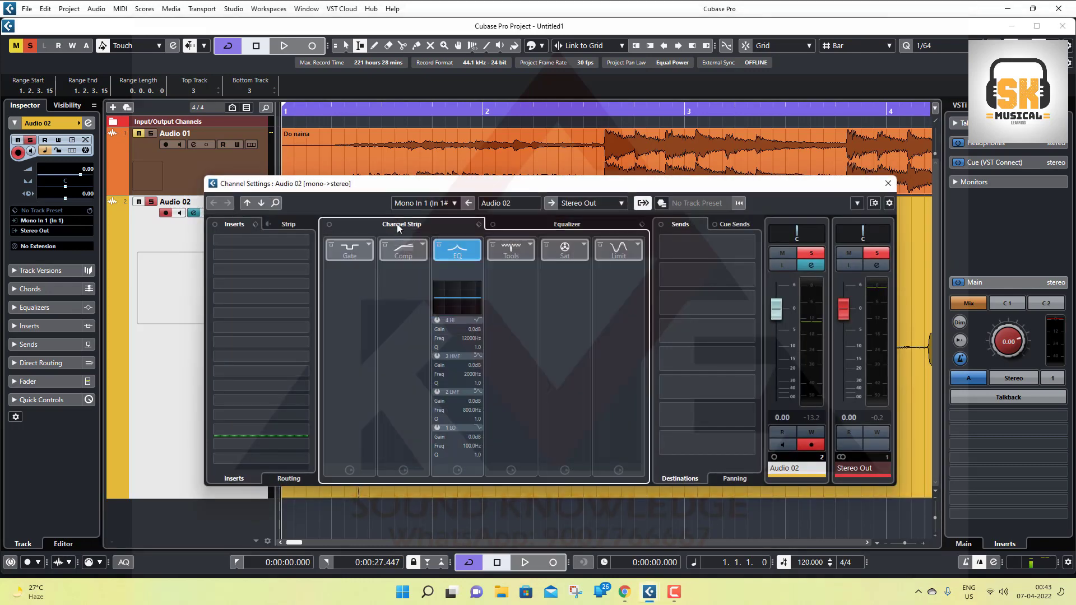
click(344, 255)
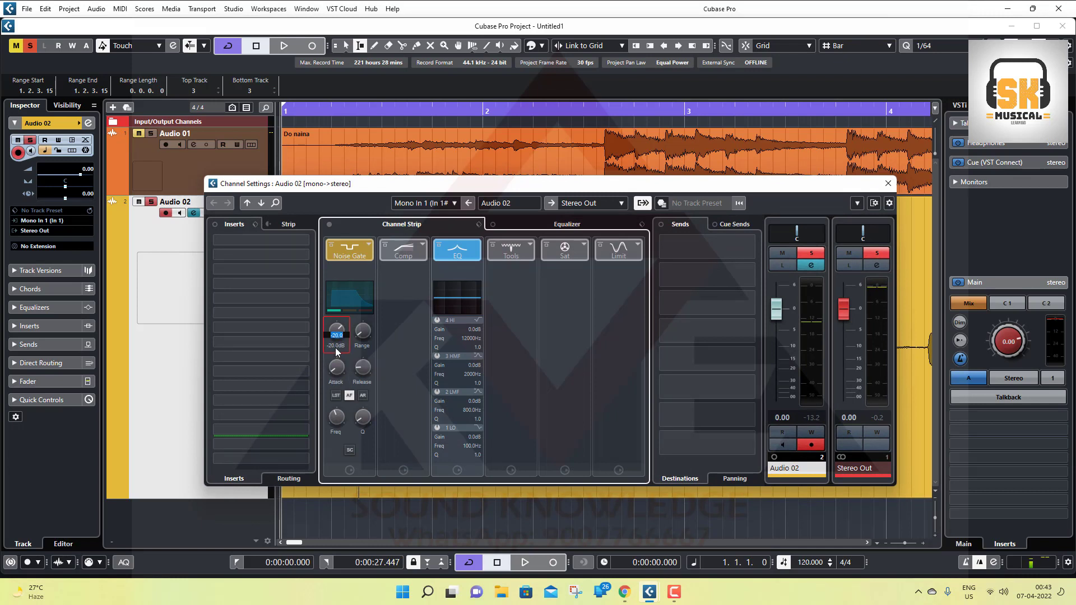
key(Return)
mouse_move(354, 367)
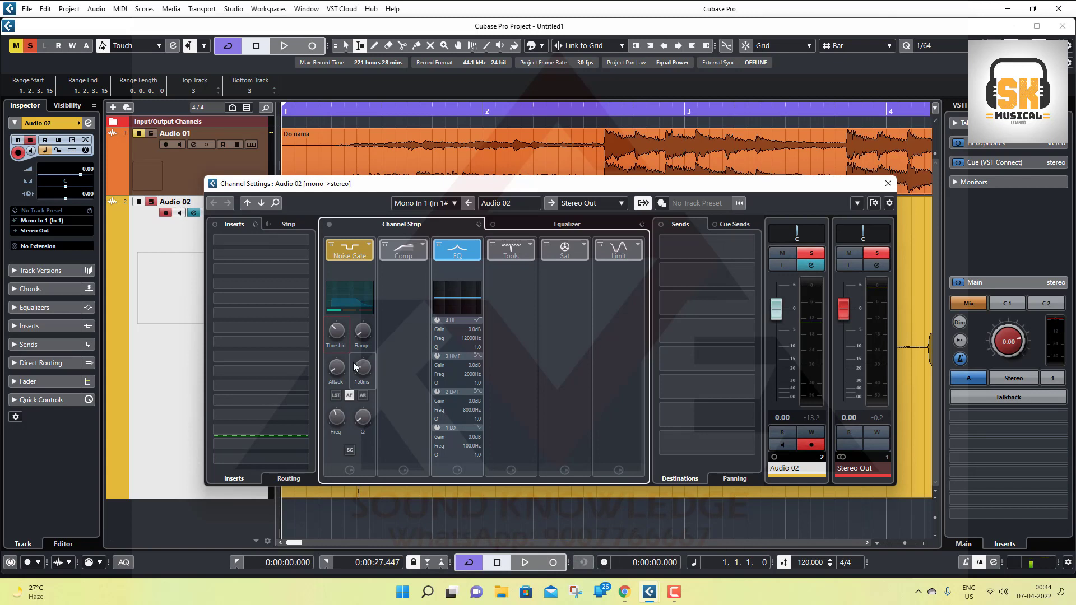
- Unload the Noise Gate from Audio 02's channel strip and close the channel settings
click(265, 223)
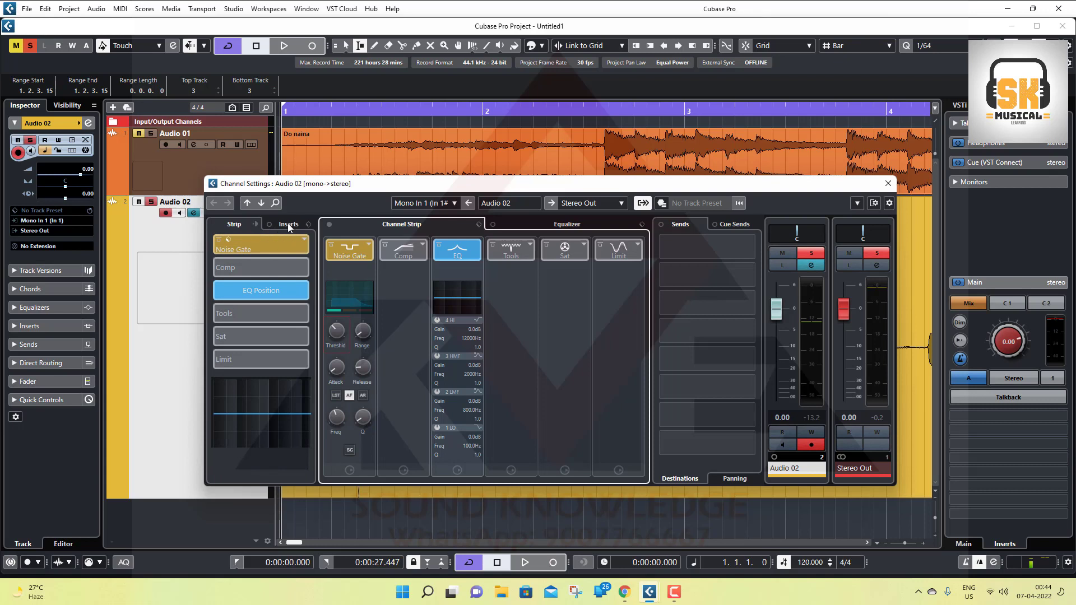
click(265, 225)
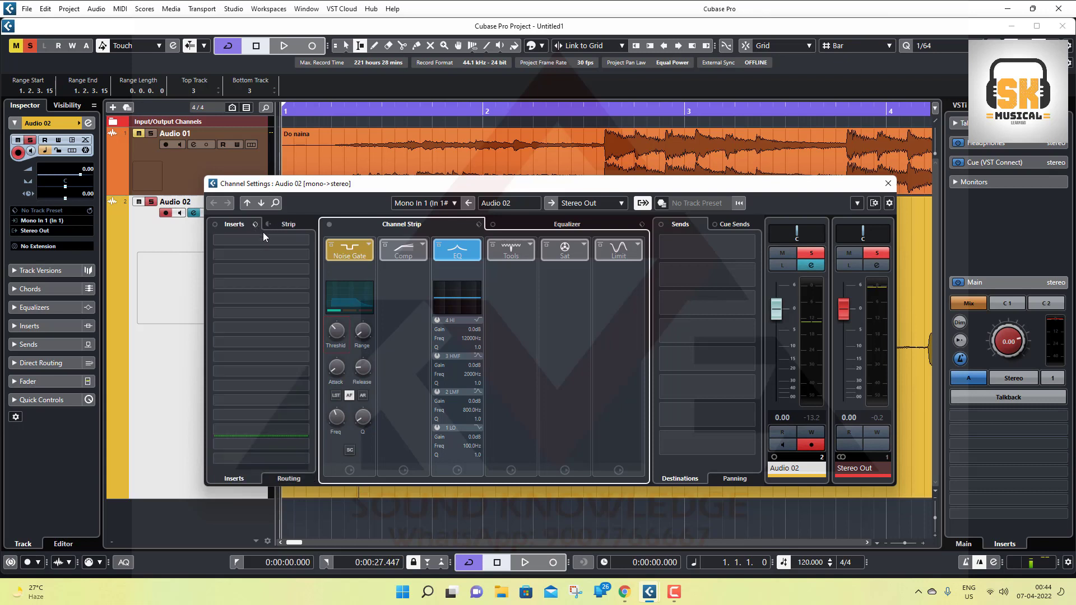
click(368, 244)
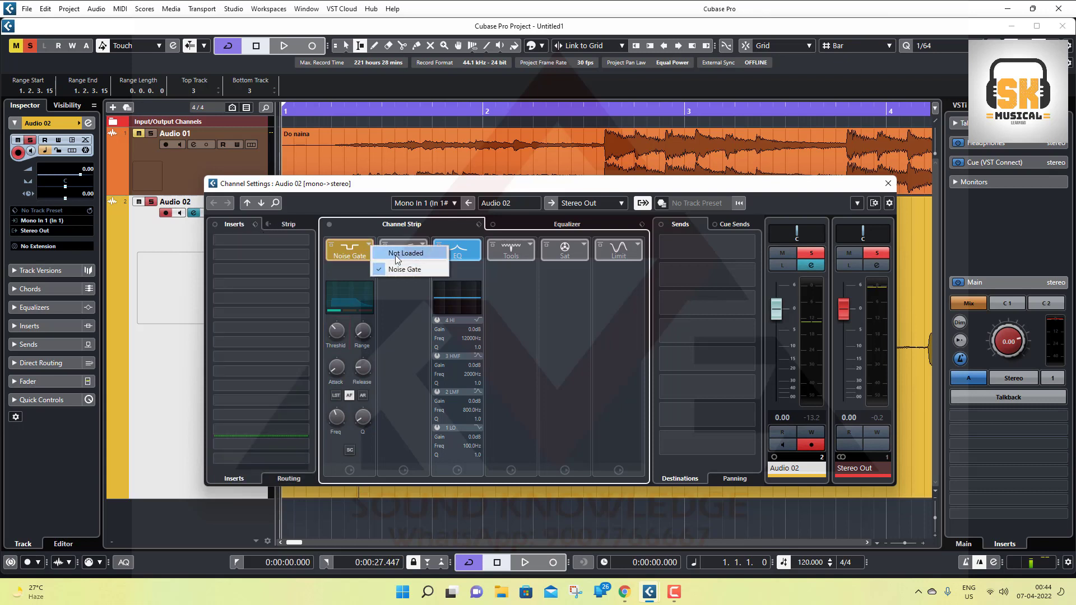
click(387, 250)
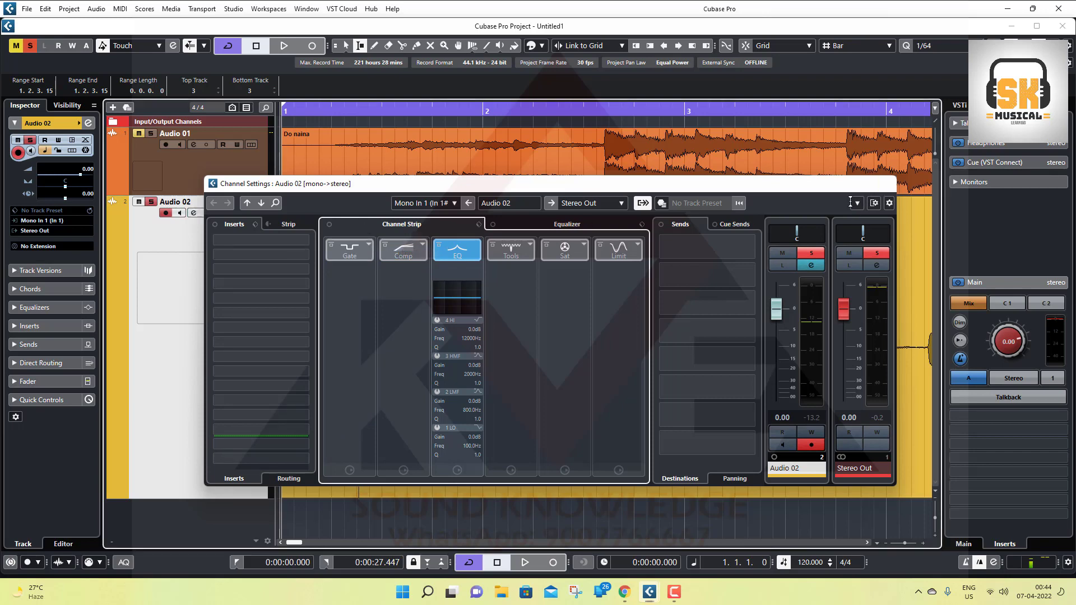
click(888, 183)
- Reduce the Audio 02 track's height and load Clarity Vx Mono in its first insert slot
drag(192, 498, 201, 369)
click(194, 213)
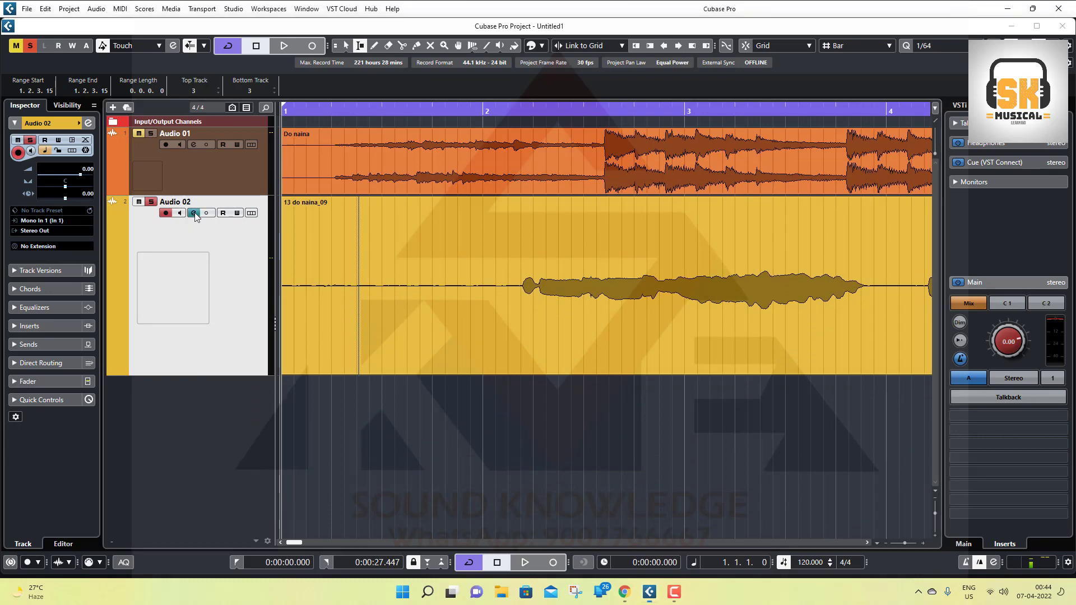
click(269, 241)
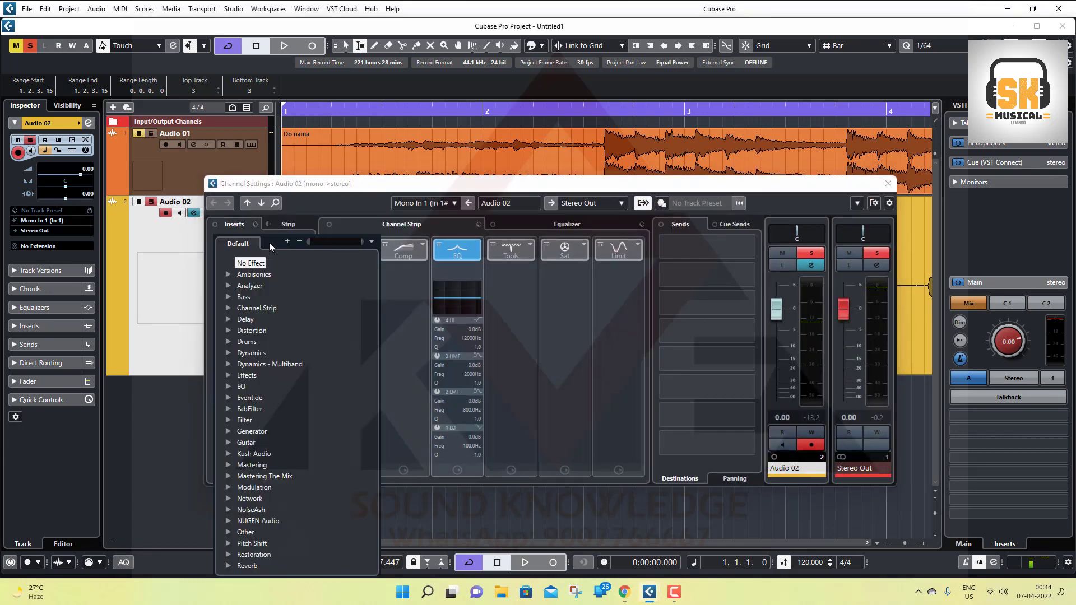
text(clar)
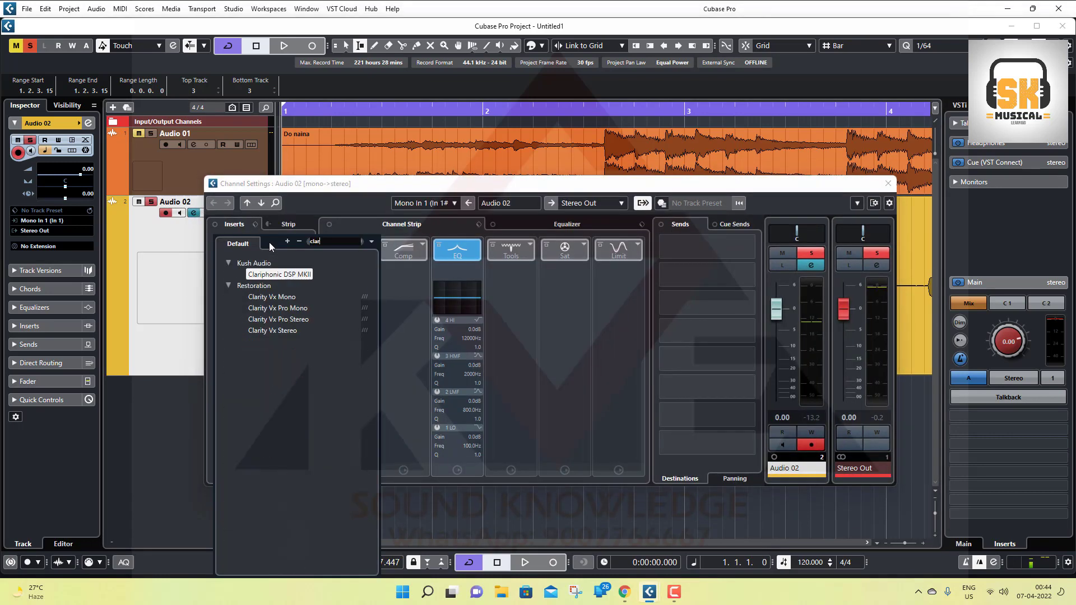
text(ity)
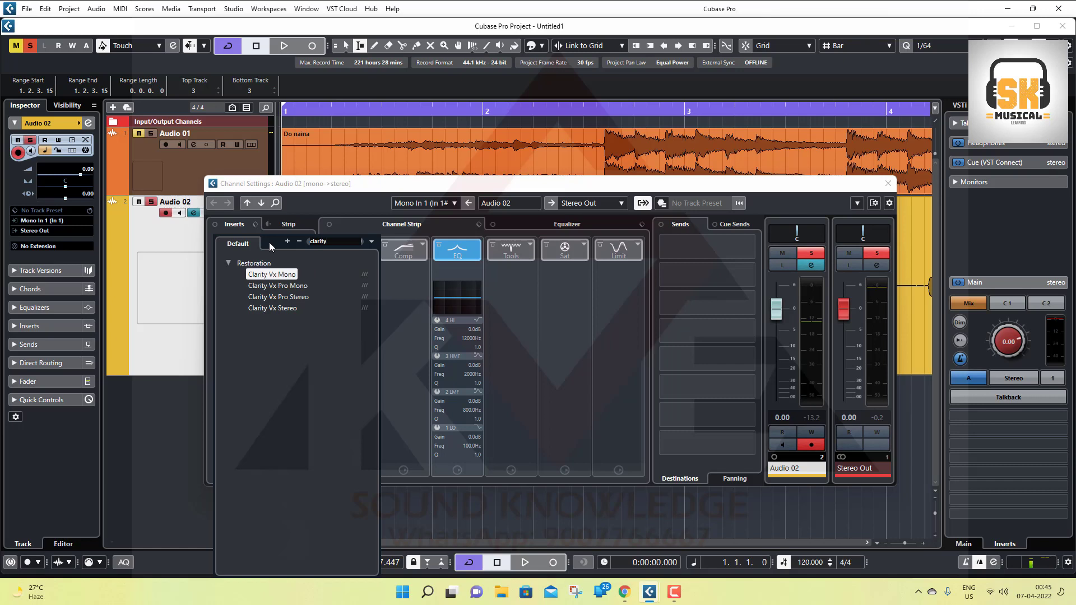
click(285, 274)
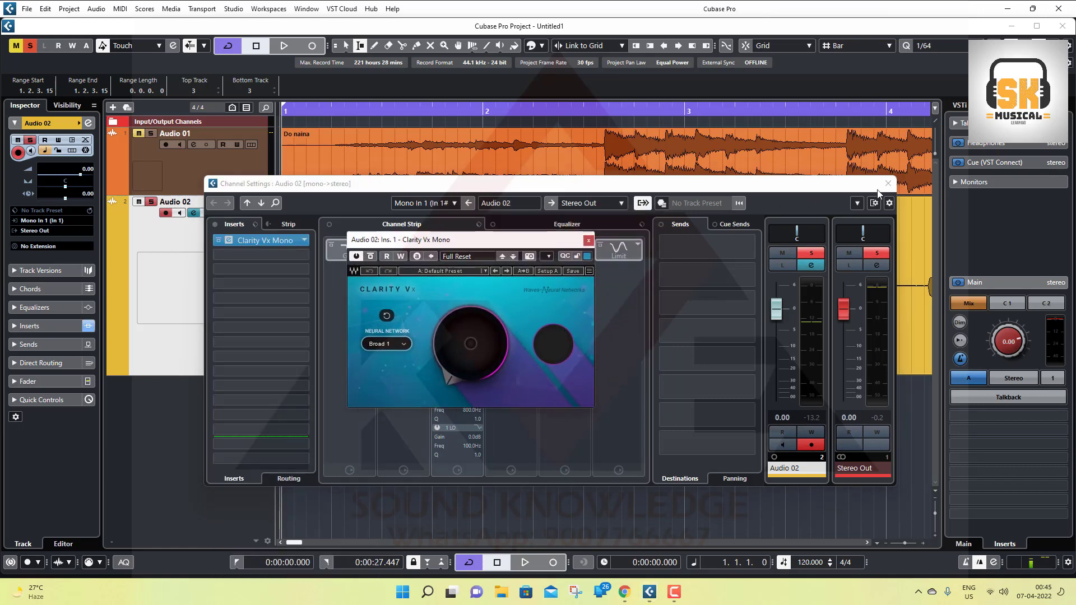
- Try the Broad 2 neural network in Clarity Vx and switch back to Broad 1
drag(487, 243, 494, 207)
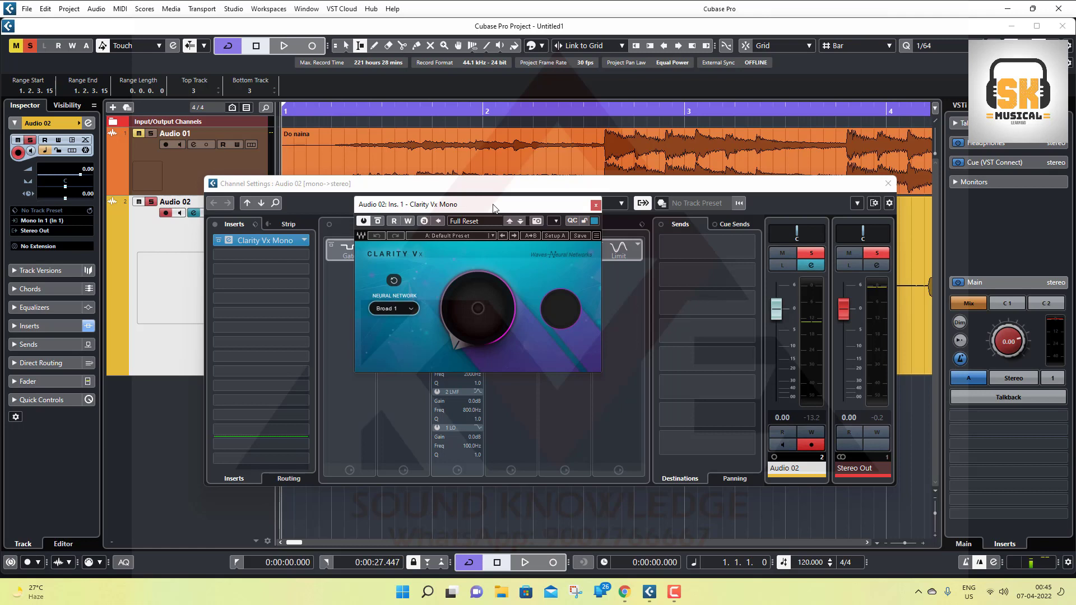
click(401, 309)
click(411, 315)
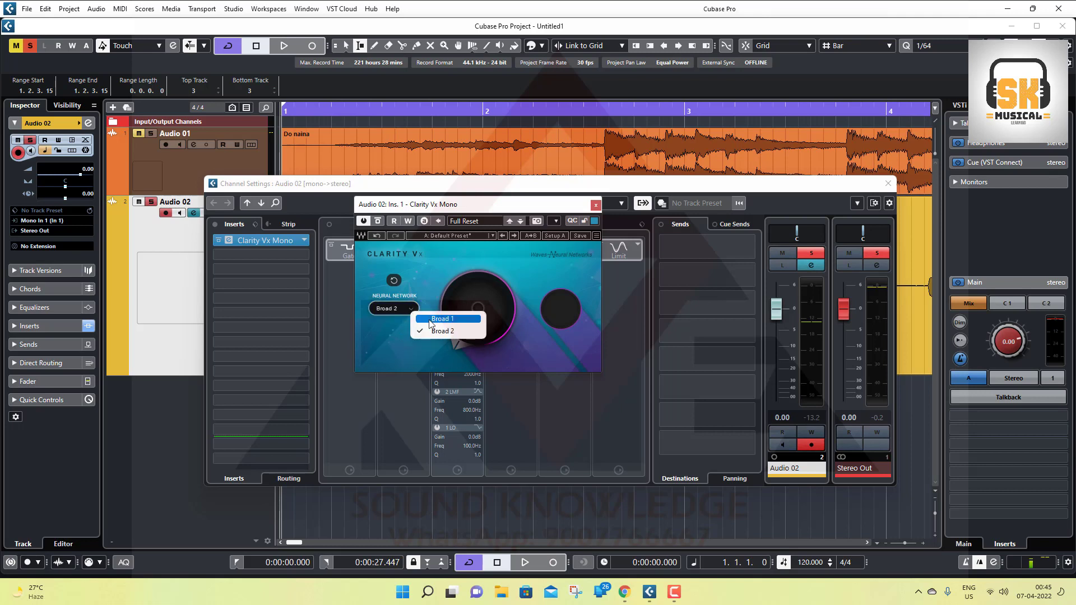
click(431, 321)
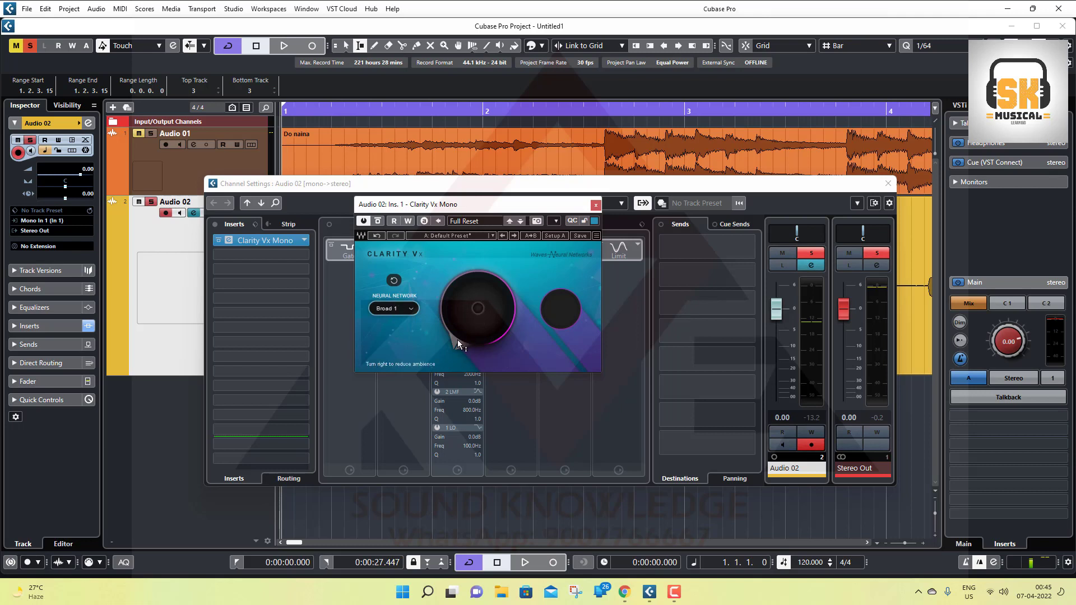
- Try stronger ambience reduction in Clarity Vx, return the main knob to its minimum, and close the plug-in and channel settings
mouse_move(460, 342)
mouse_down()
mouse_move(463, 268)
mouse_move(463, 361)
mouse_up()
drag(479, 314, 479, 241)
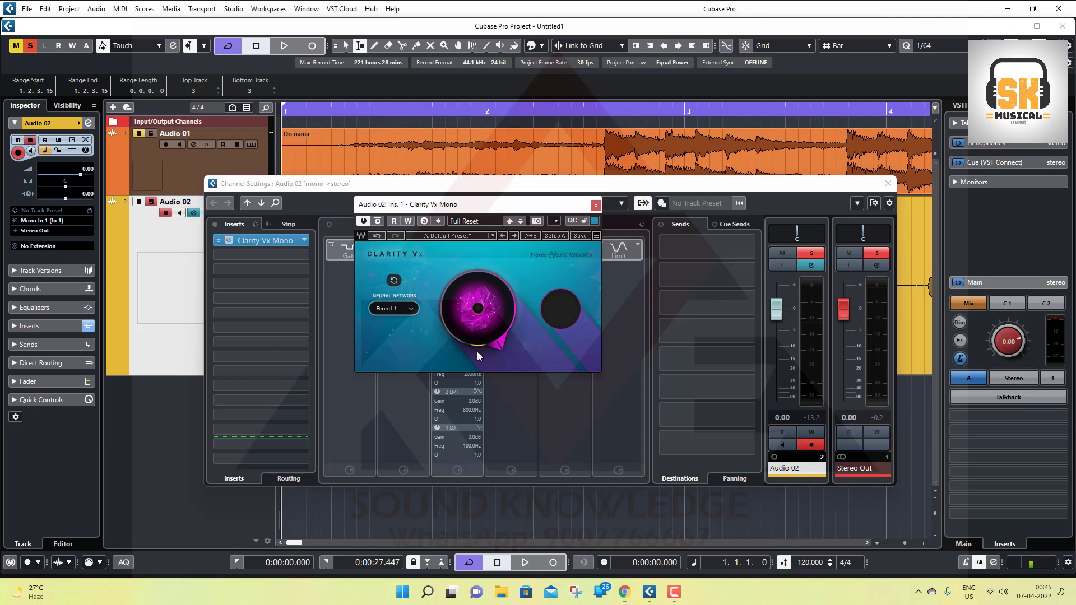
drag(468, 302, 468, 304)
drag(477, 308, 478, 364)
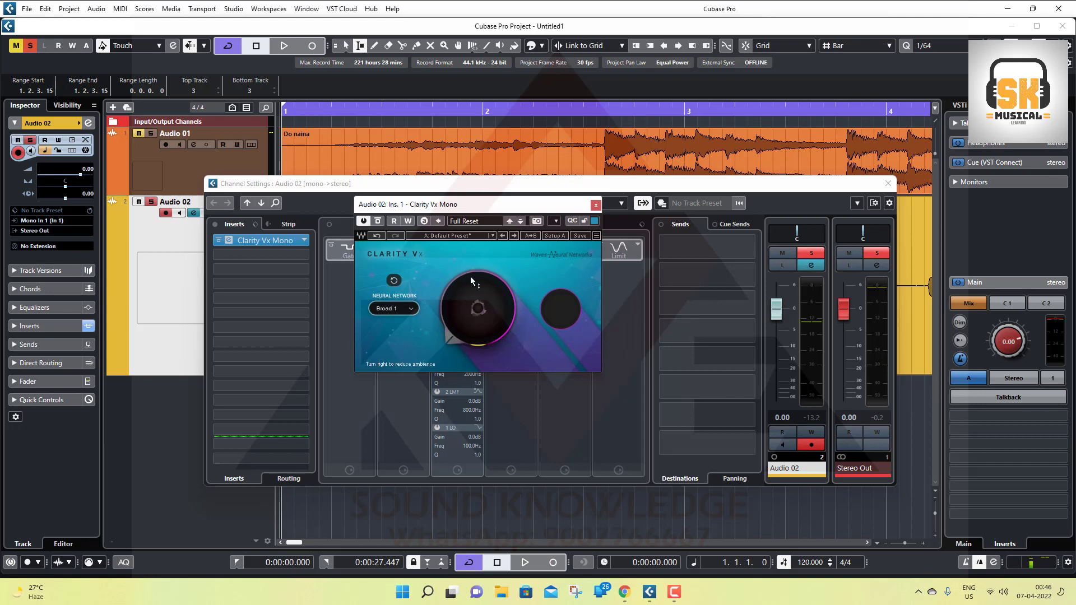
click(598, 205)
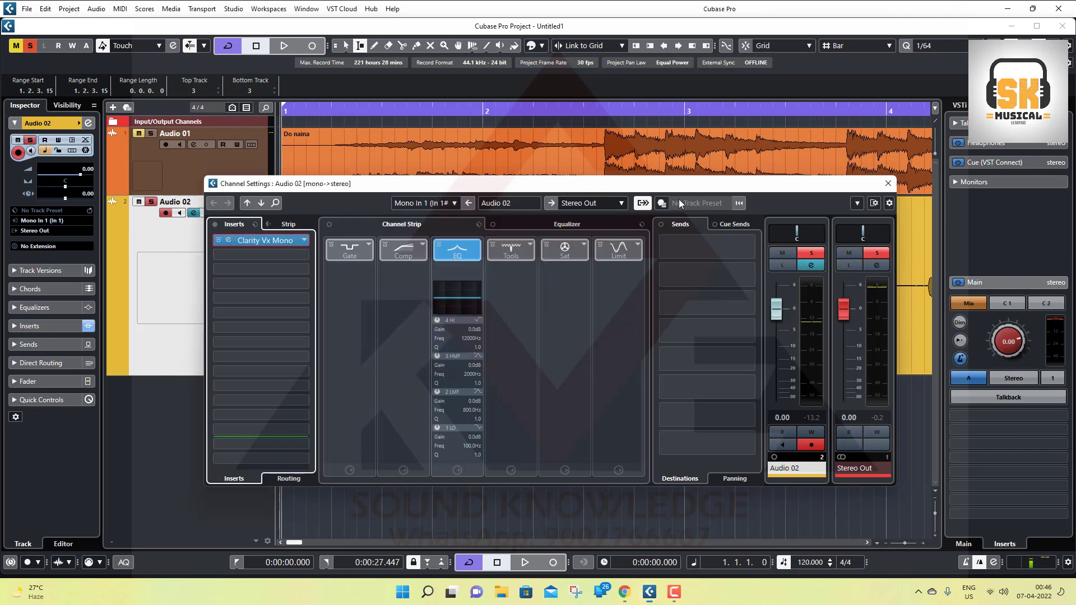
click(888, 183)
- Examine the quiet lead-in and the full vocal waveform on Audio 02, and place the playback cursor near bar 1
click(442, 280)
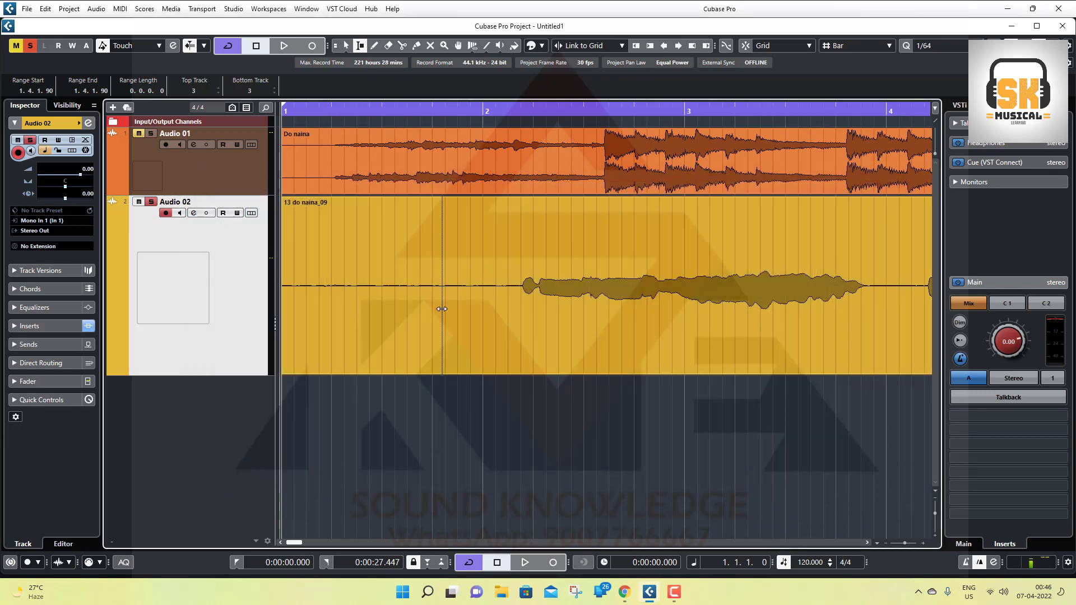
drag(517, 289, 282, 285)
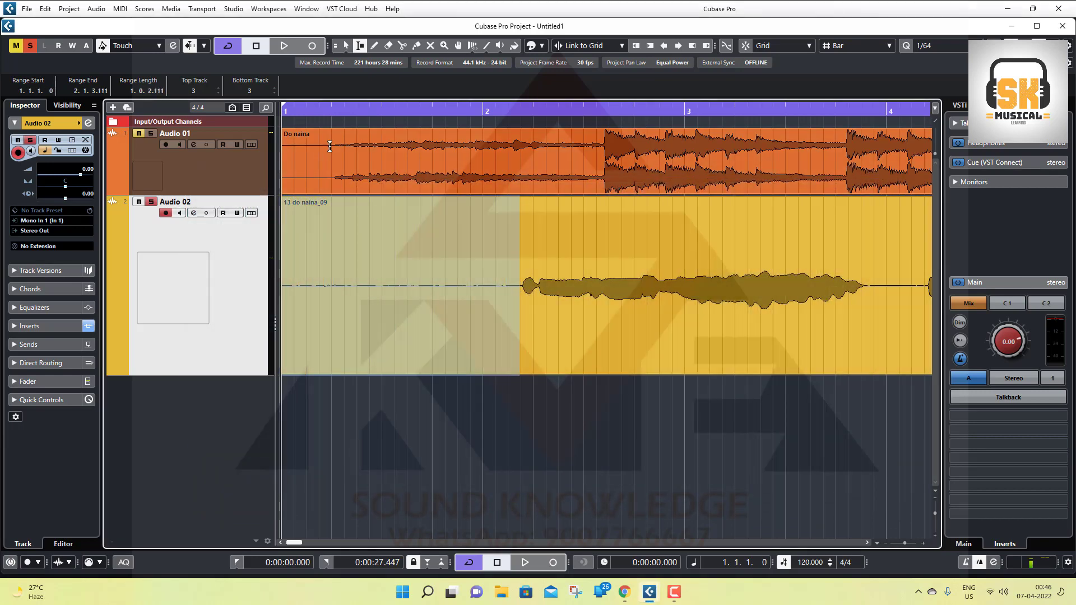
drag(296, 111, 241, 61)
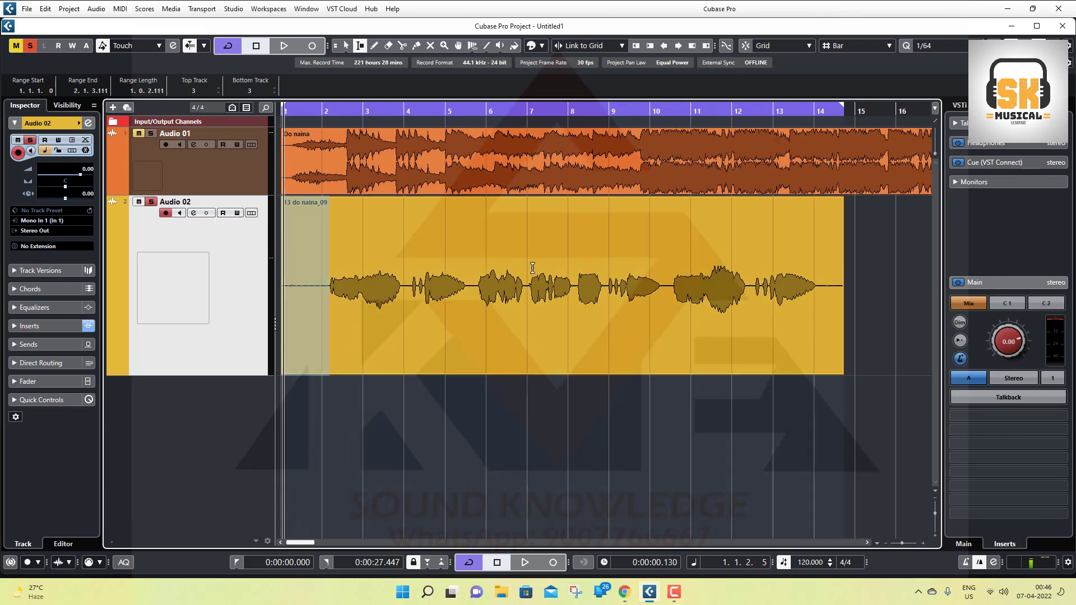
click(509, 296)
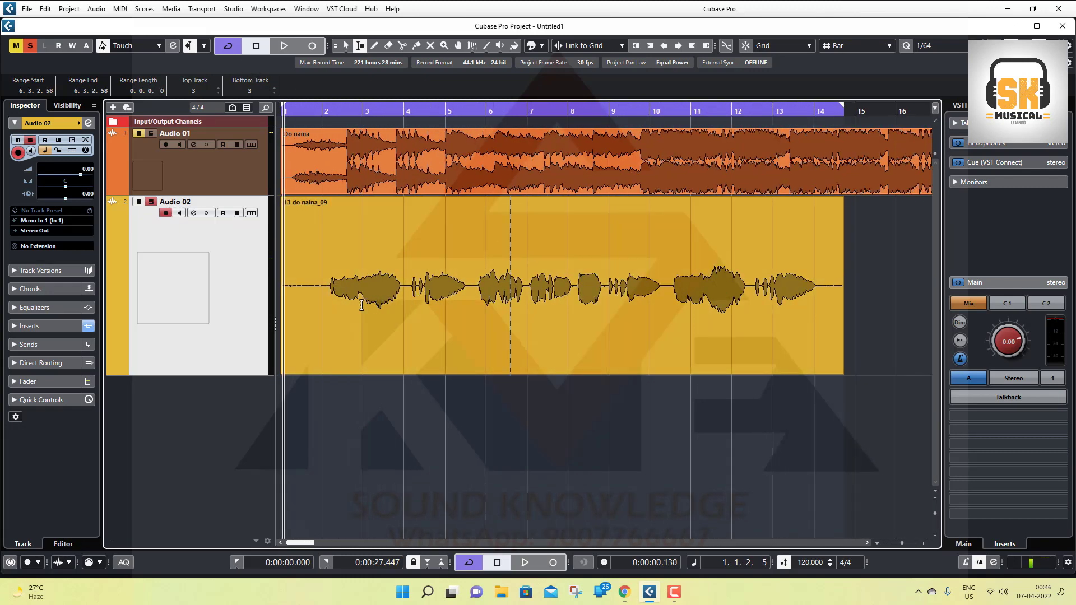
click(292, 111)
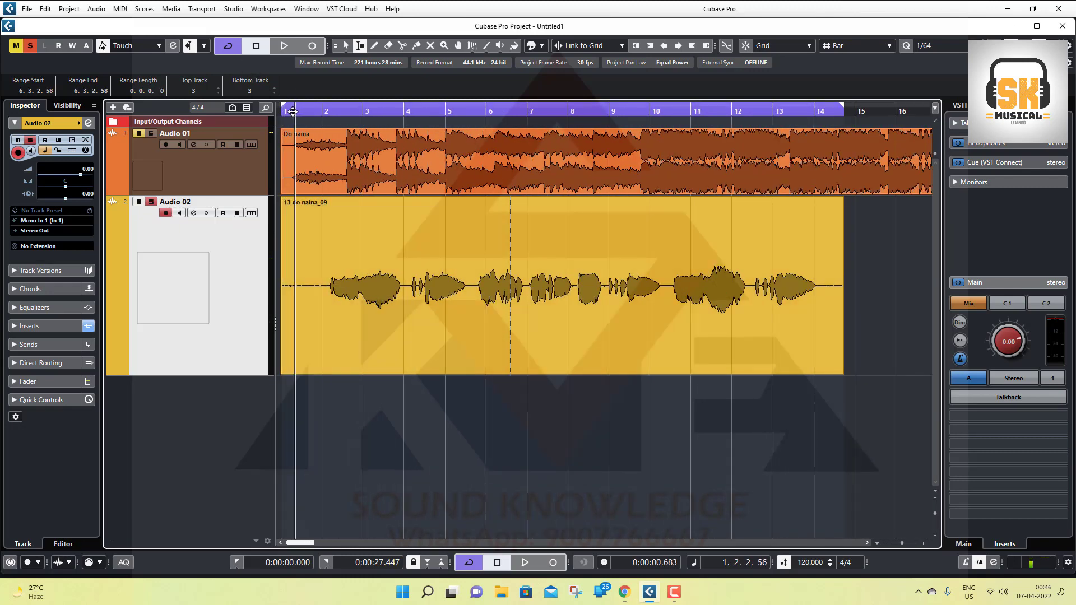
- Load L1+ Ultramaximizer Stereo in Audio 02's second insert slot and close the plug-in and channel settings
click(193, 213)
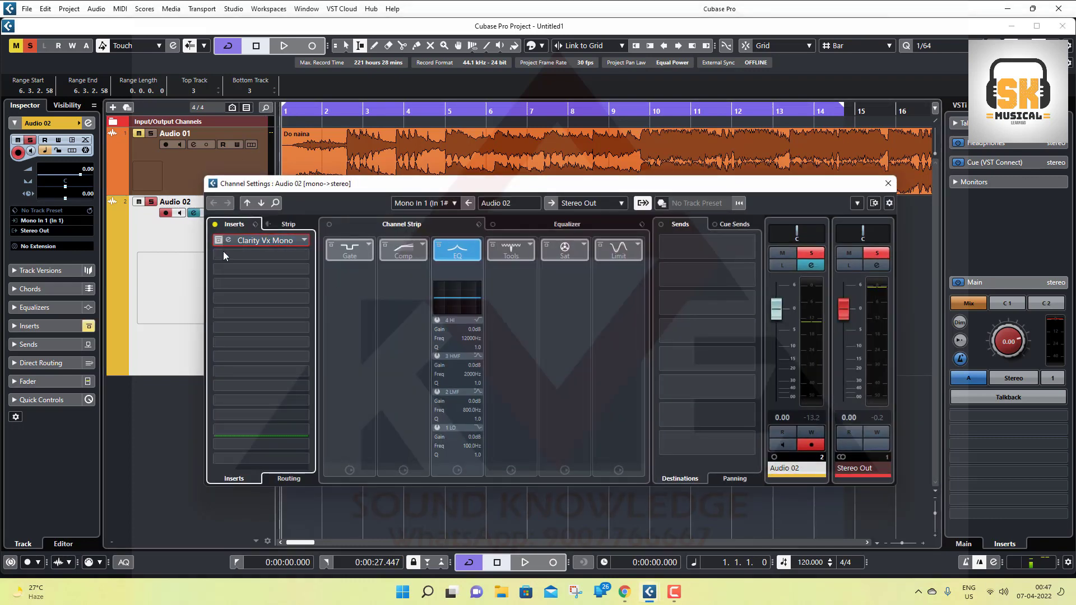
click(253, 257)
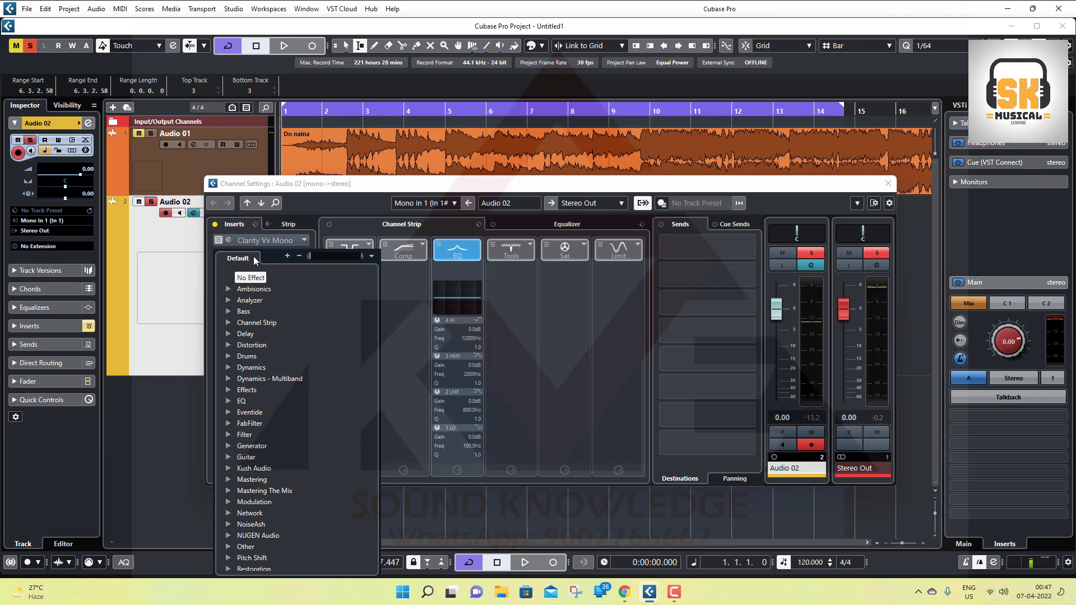
text(maxi)
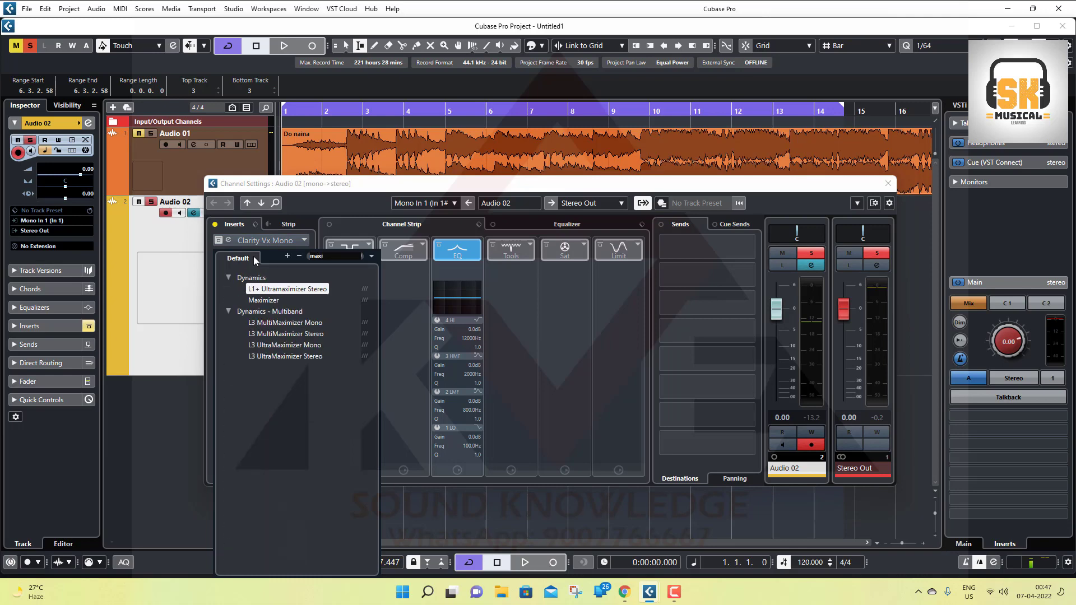
click(293, 295)
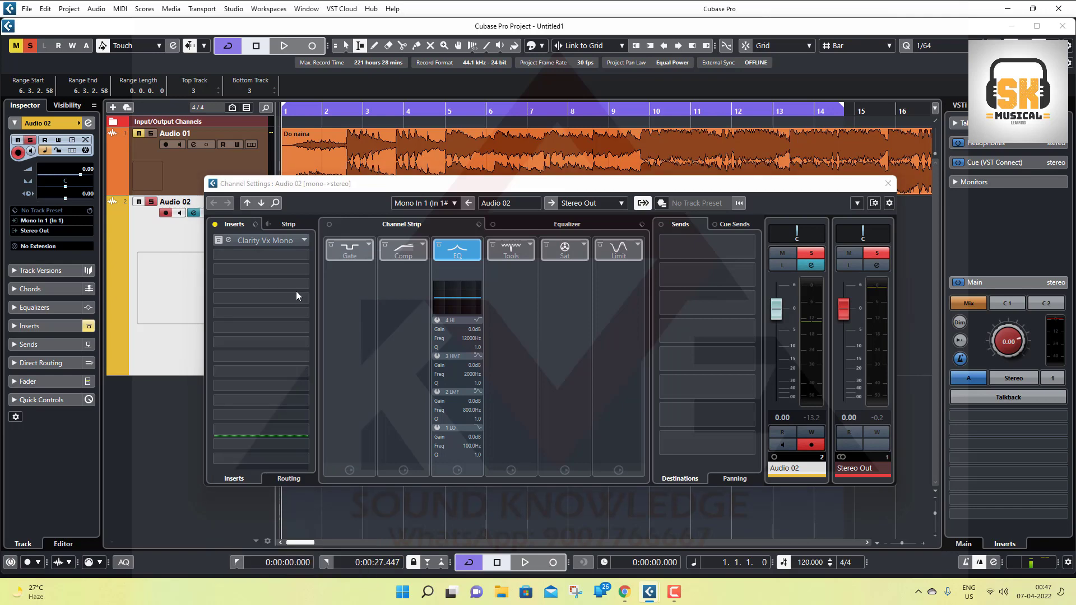
drag(424, 273, 423, 298)
click(885, 189)
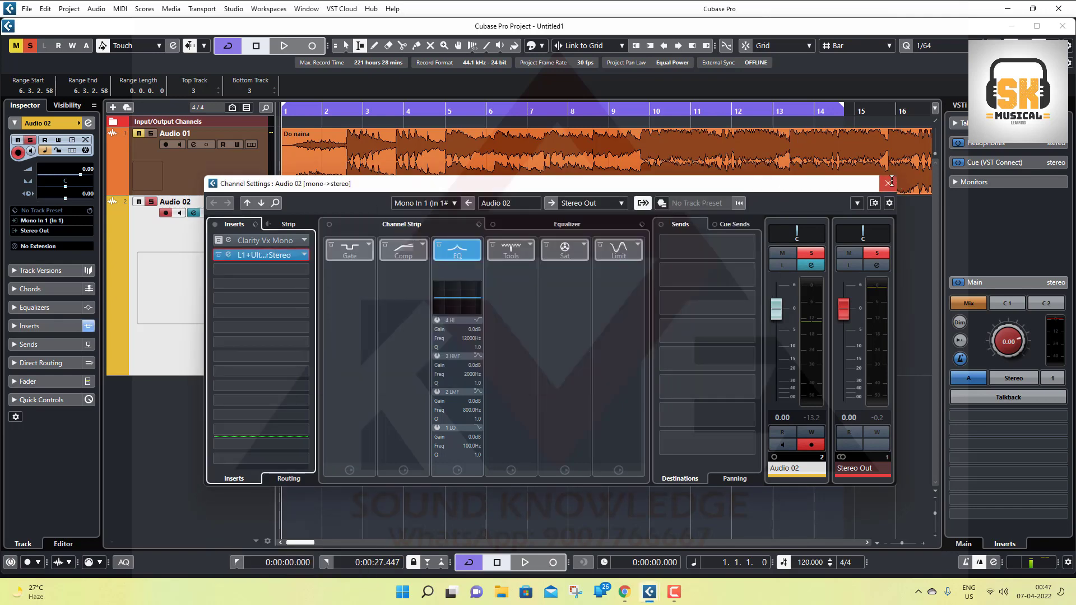
click(888, 183)
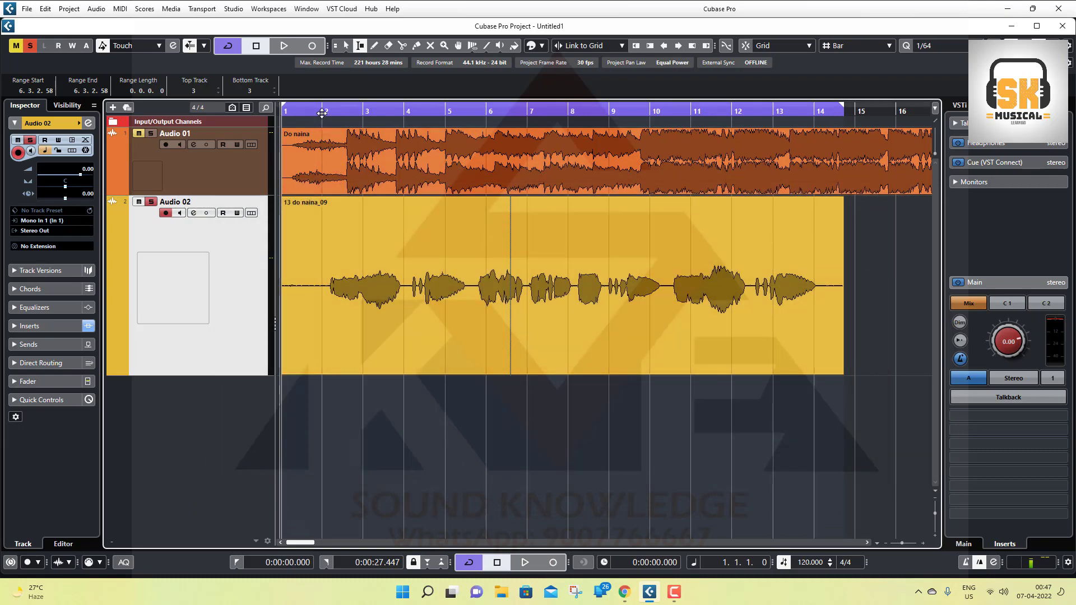
- Shorten the cycle range so it ends just before the first vocal phrase, at 0:00:02.416
drag(322, 113, 260, 132)
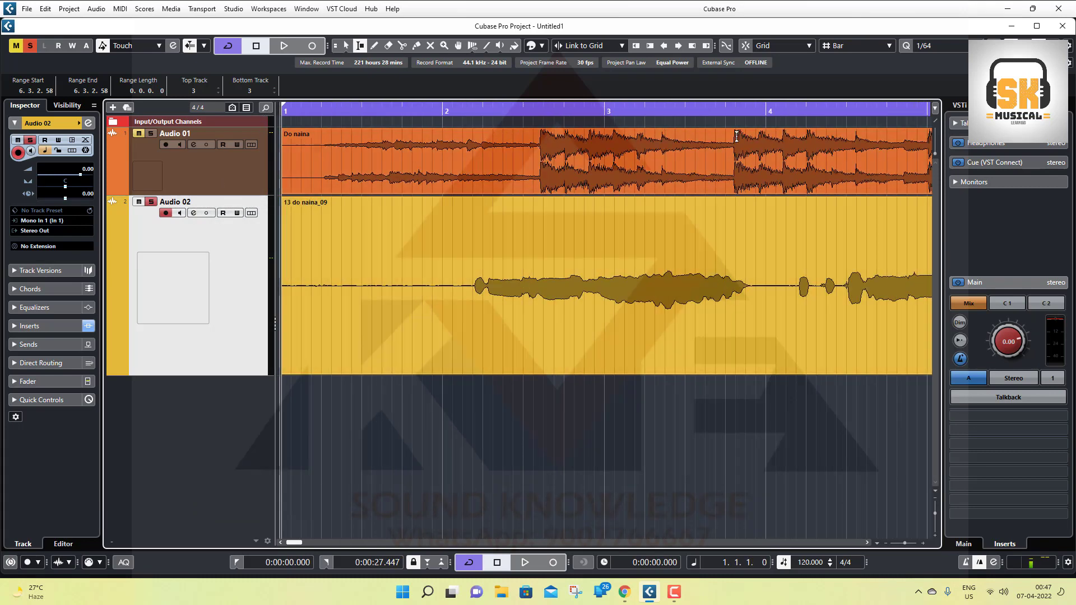
key(g)
key(g)
key(g)
key(g)
key(g)
key(g)
key(g)
key(g)
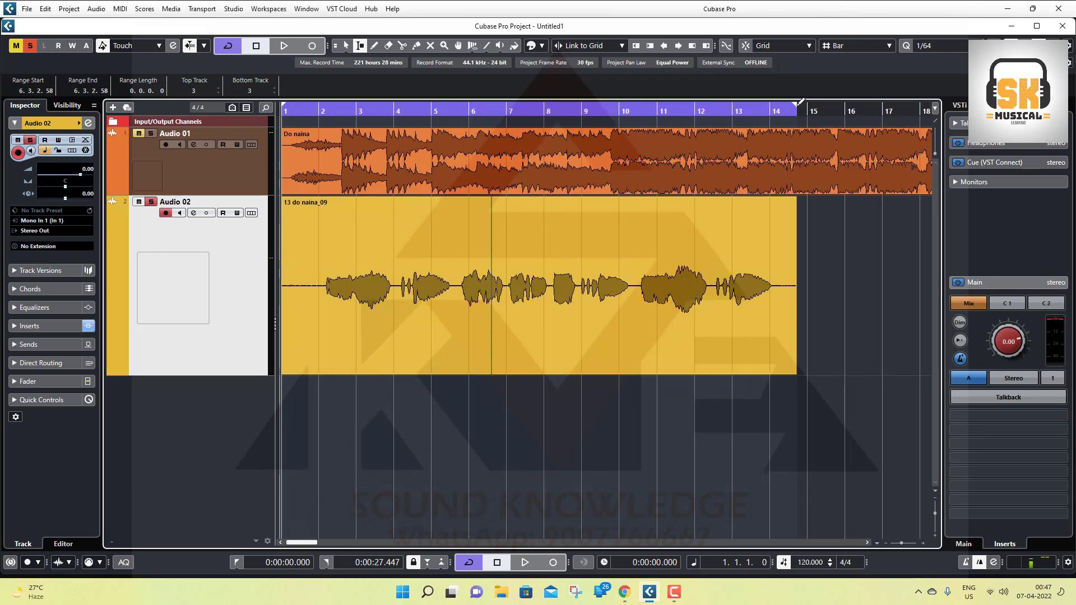
drag(800, 102, 280, 137)
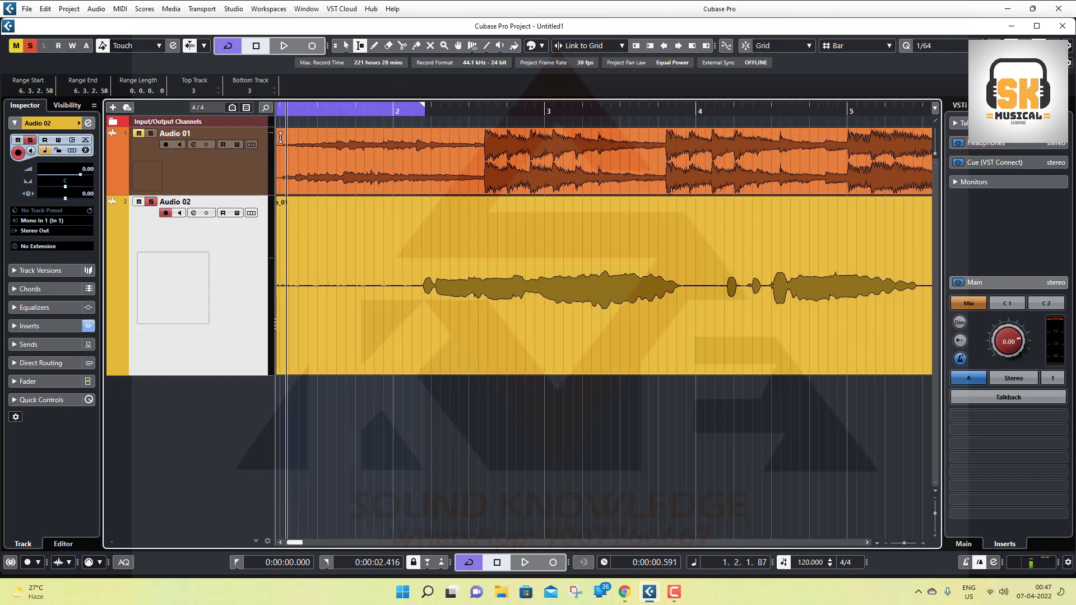
- Loop playback of the quiet lead-in and trim the end of the cycle range to 0:00:02.222
key(space)
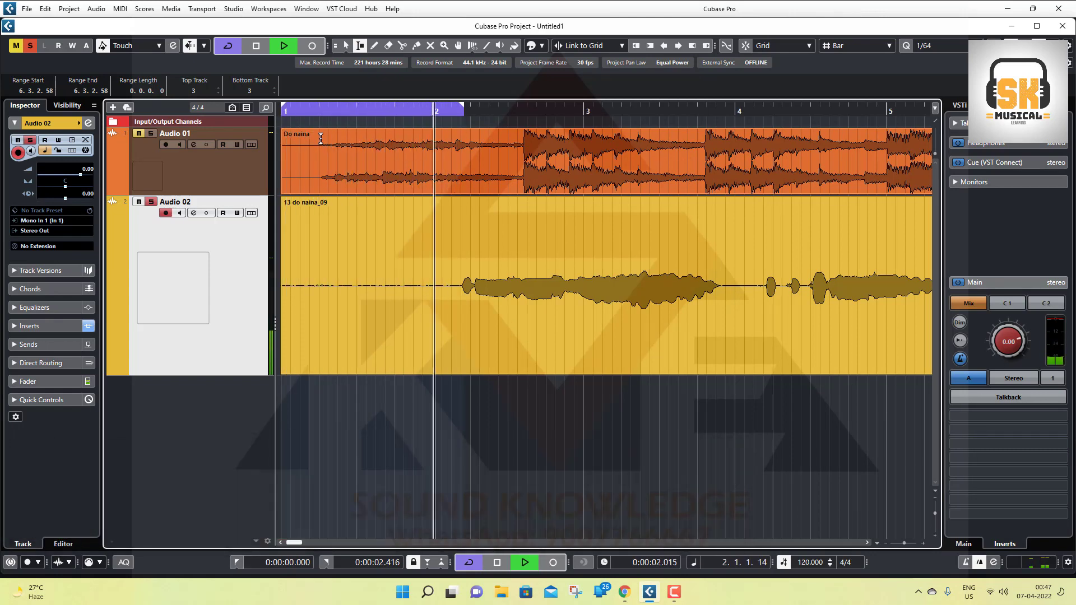
key(h)
key(h)
key(h)
key(h)
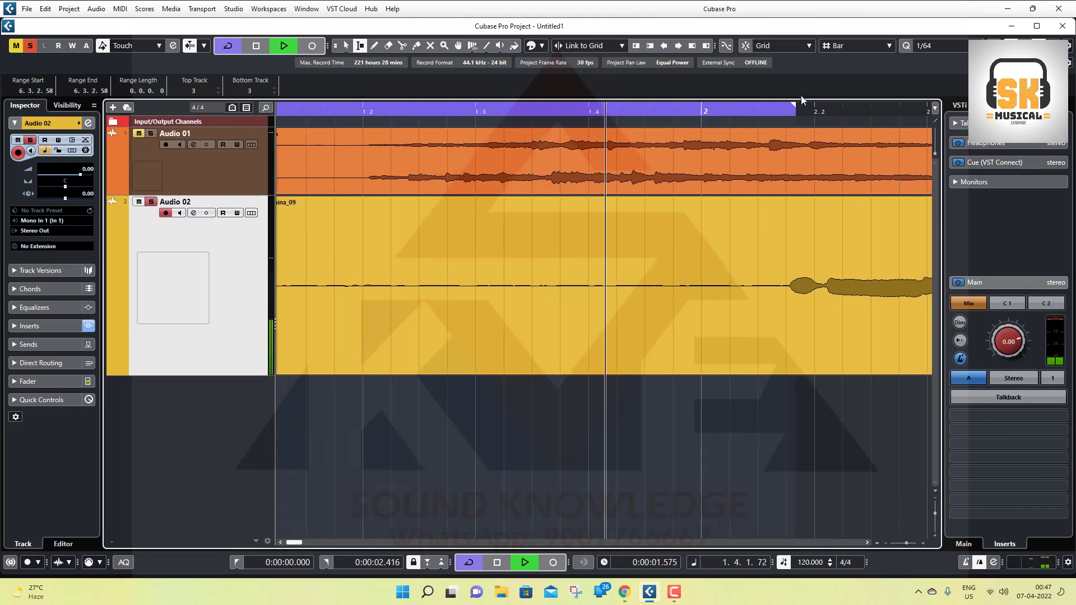
key(g)
key(g)
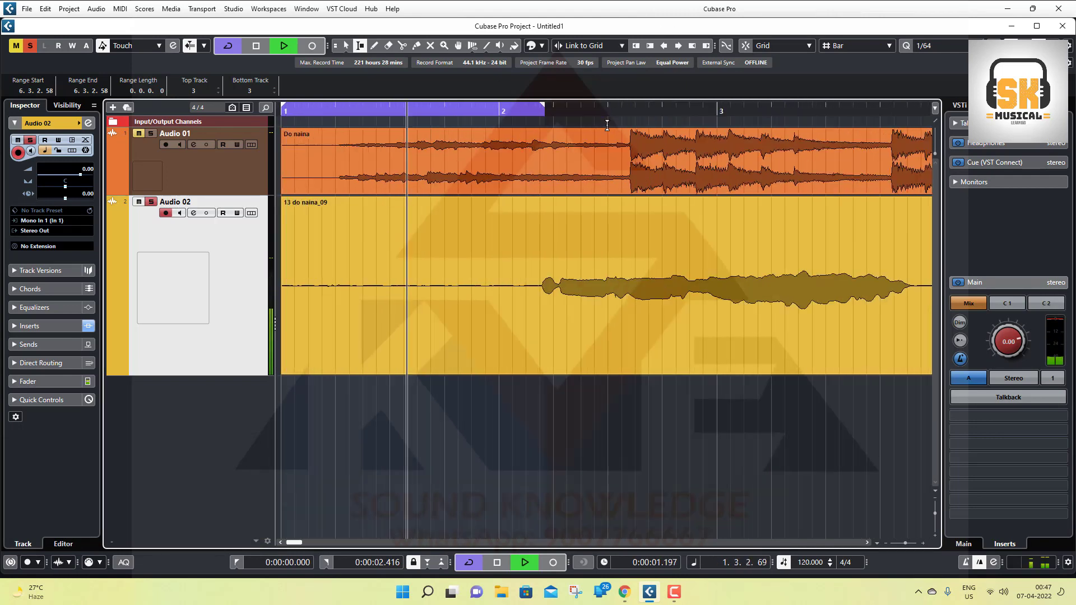
key(g)
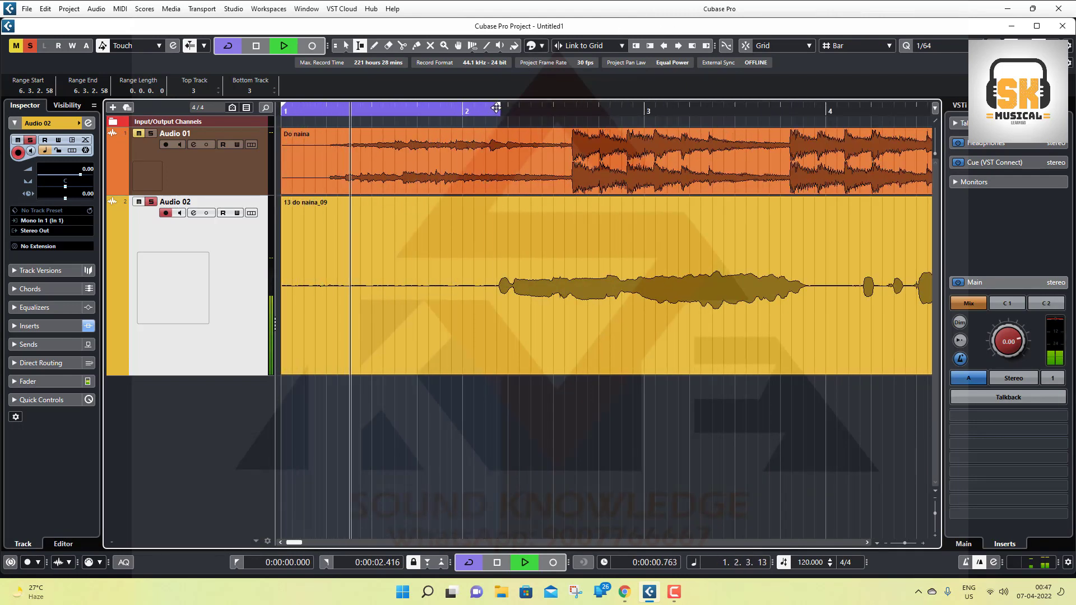
drag(495, 108, 481, 108)
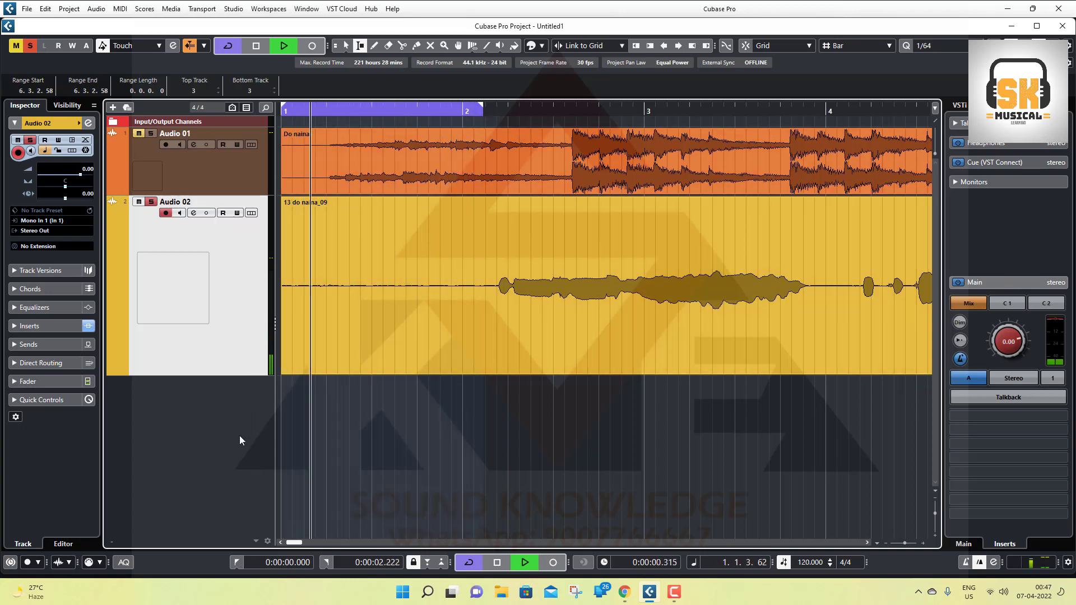
- Show the fader and level meter of Audio 02 in the Inspector
click(40, 326)
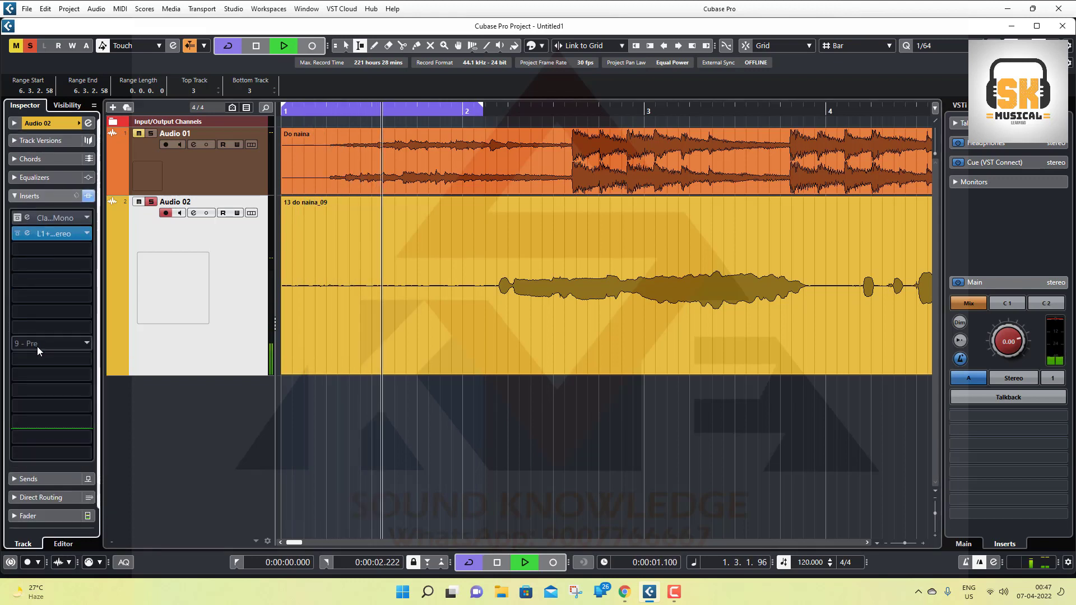
click(40, 202)
click(39, 251)
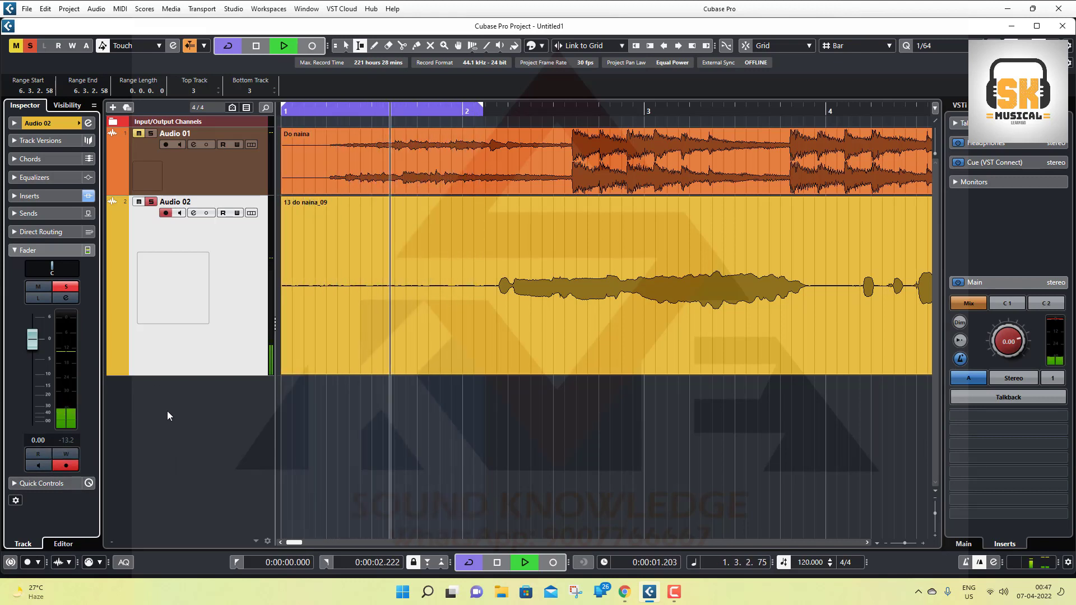
- Enable the Noise Gate in Audio 02's channel strip and set its threshold to -40 dB
click(194, 214)
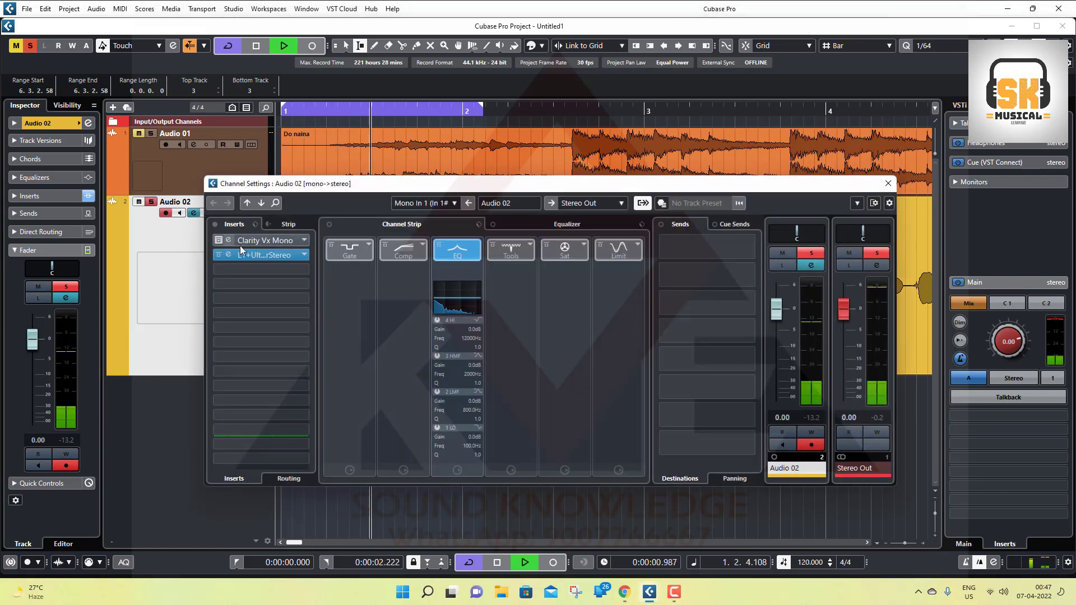
click(347, 250)
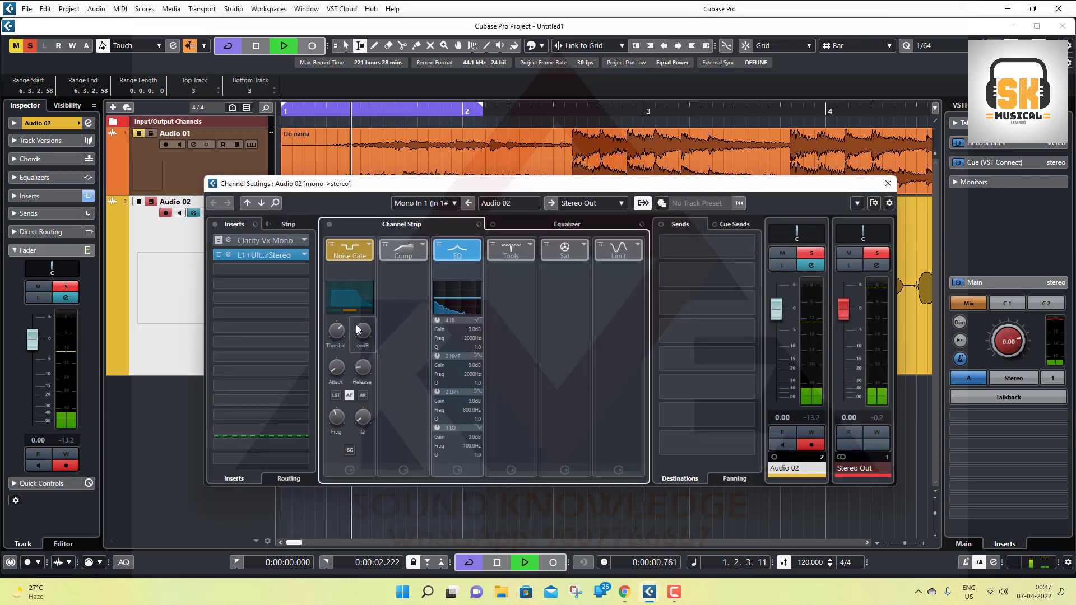
double_click(336, 346)
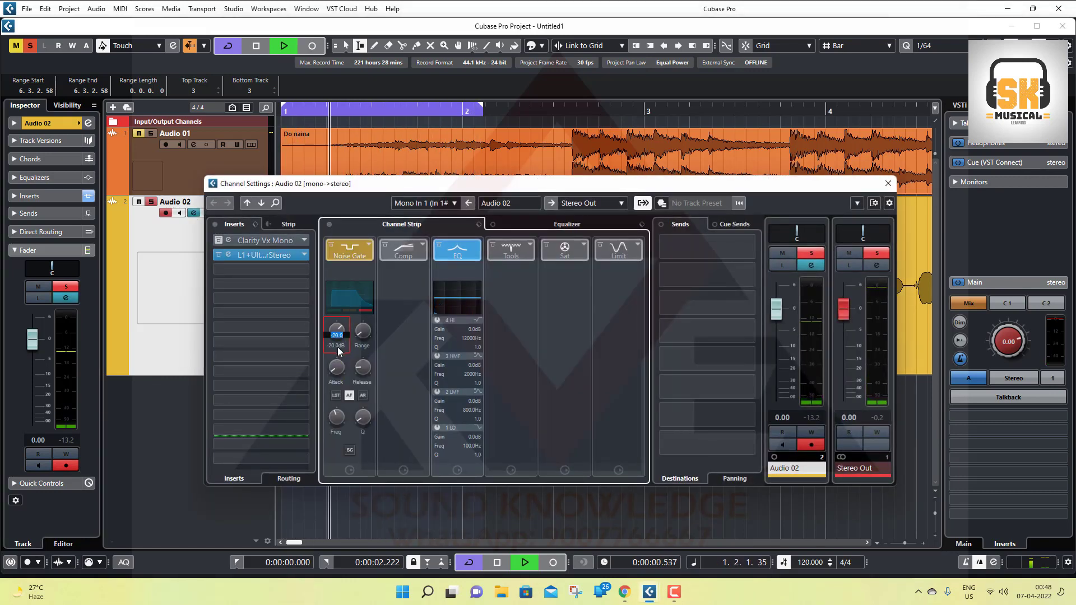
text(-40)
key(Return)
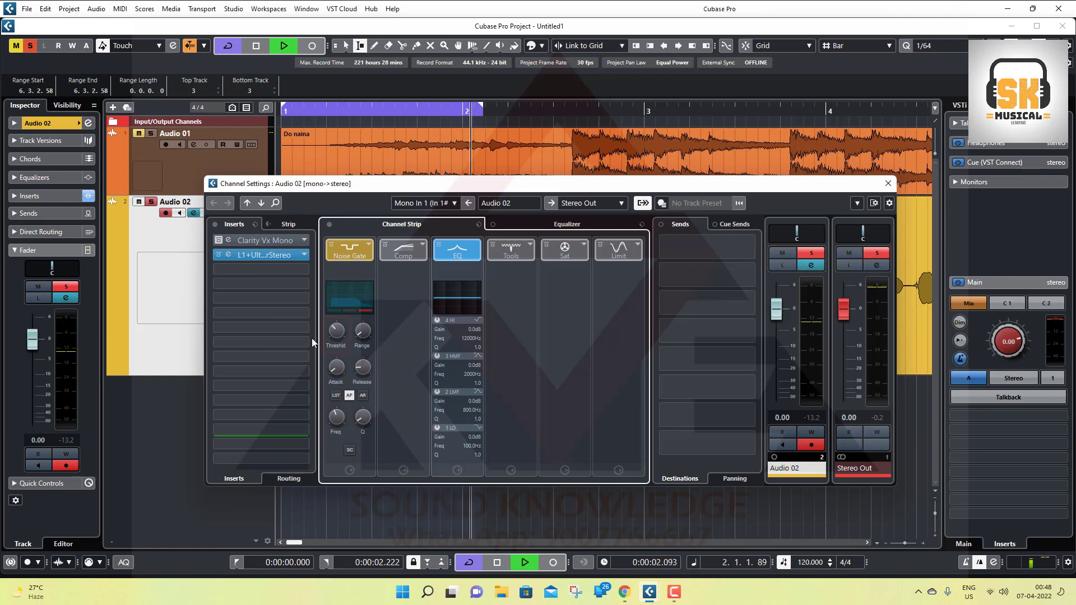
- Load Black Box Analog Design HG-2 in Audio 02's third insert slot
click(244, 272)
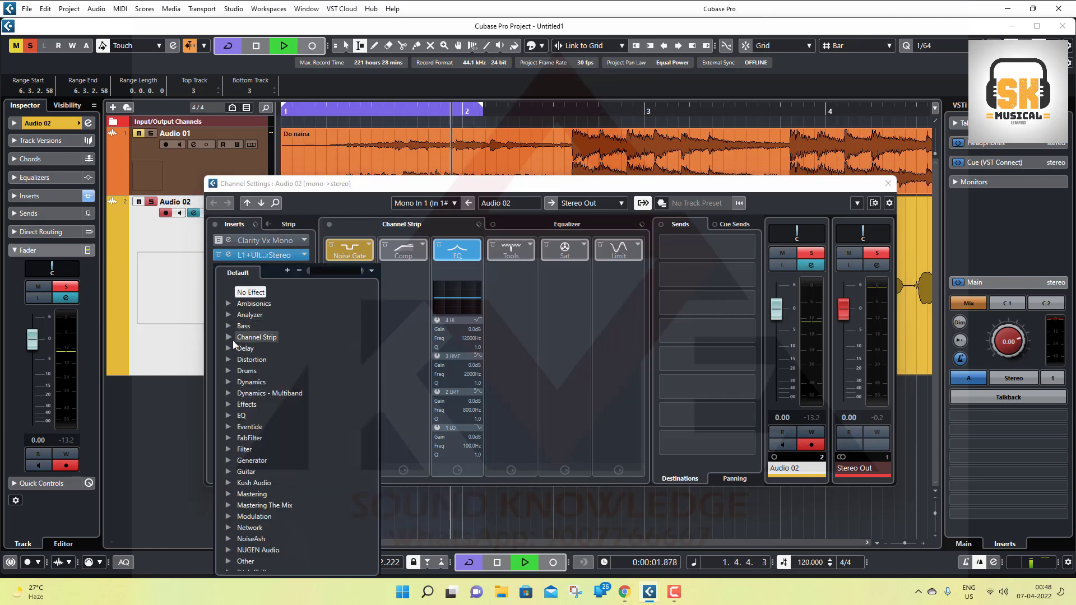
text(bla)
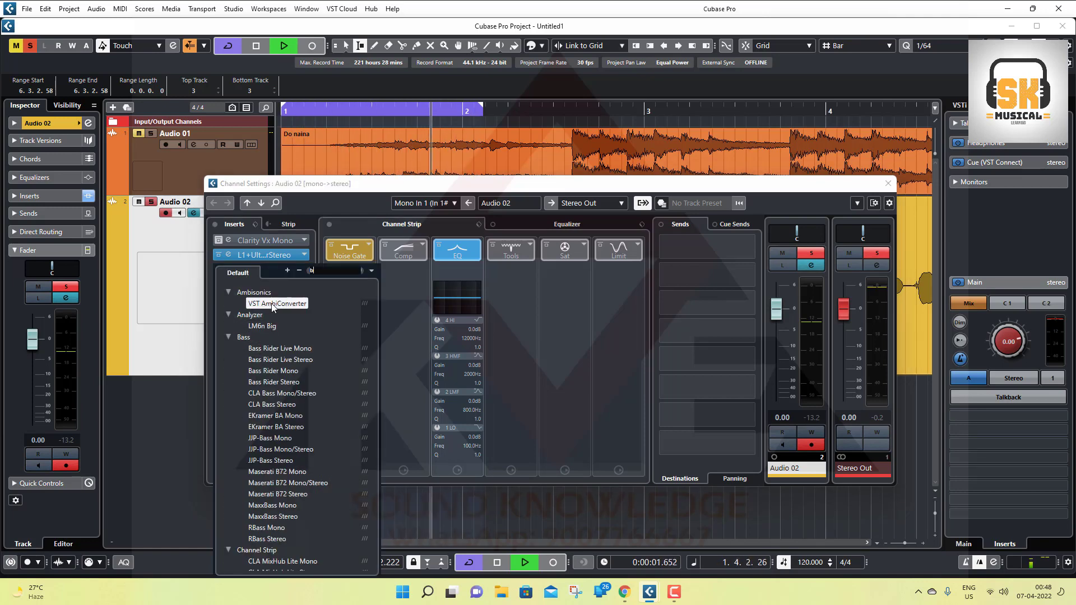
click(272, 305)
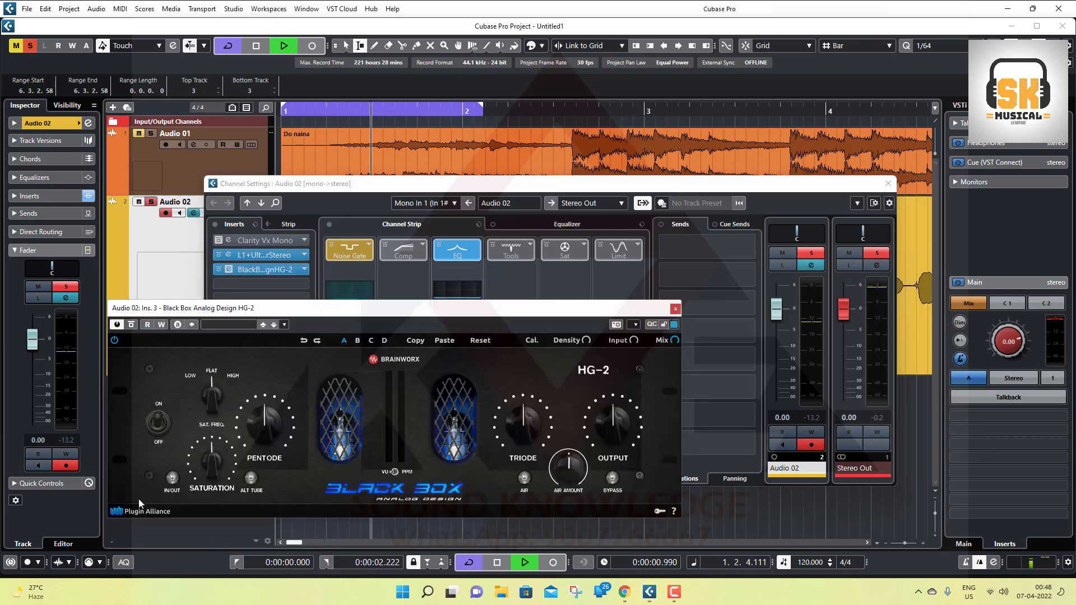
- Turn on the In/Out, Alt Tube and Air switches in HG-2 and slightly raise its Output, keeping the plug-in window clear of the inserts
click(173, 479)
drag(336, 308, 446, 264)
click(360, 434)
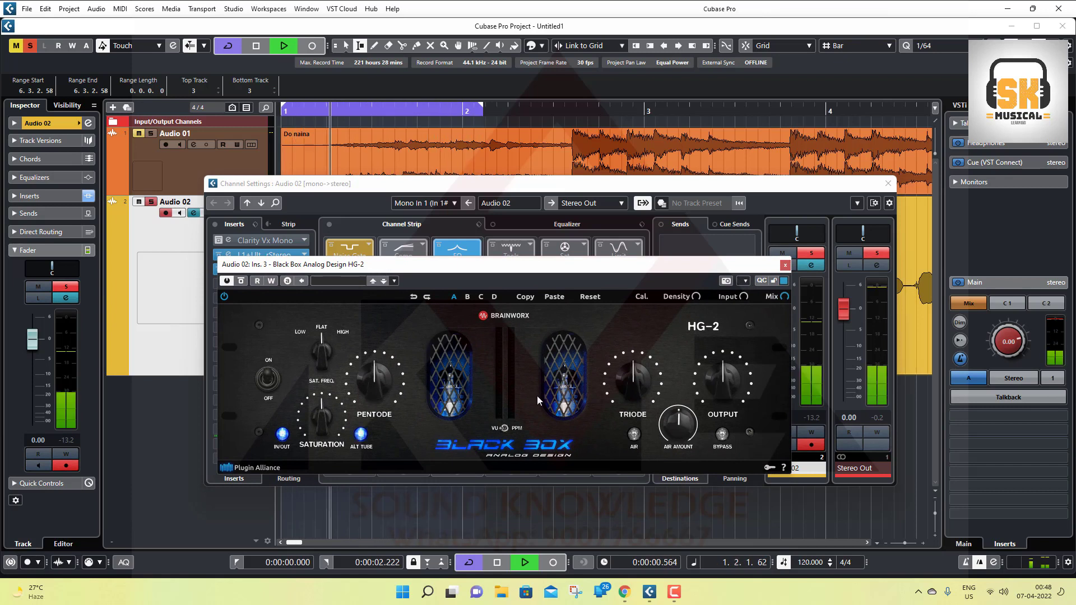
click(634, 434)
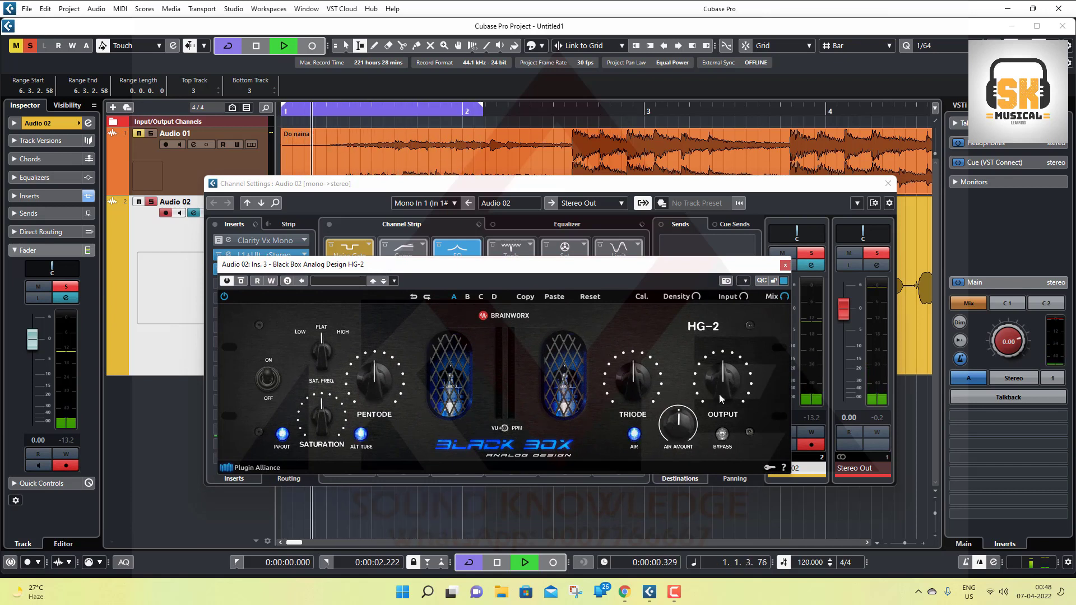
drag(723, 395, 723, 387)
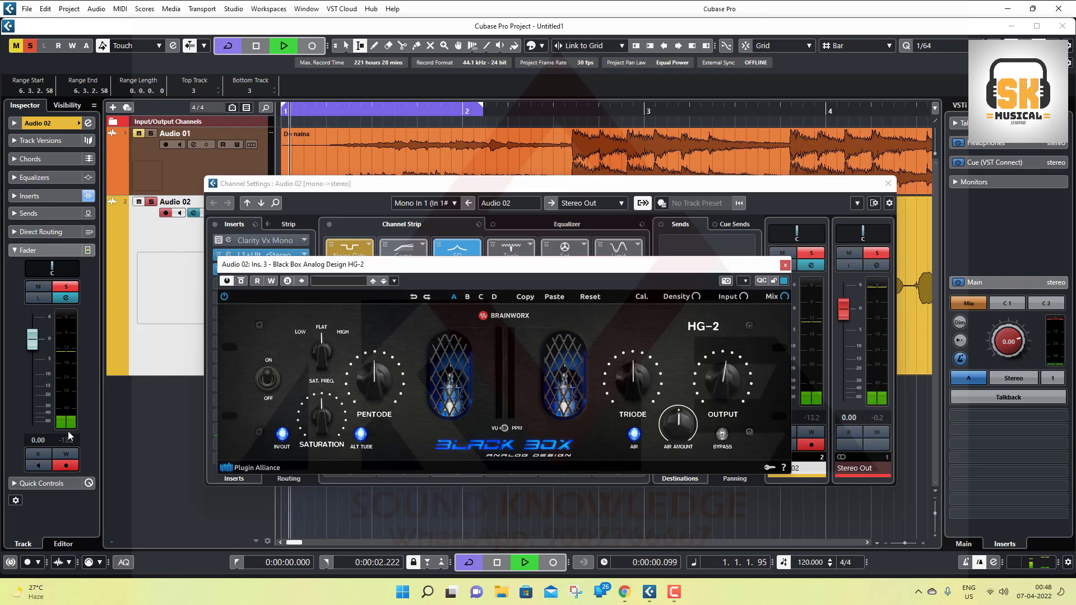
drag(392, 265, 493, 357)
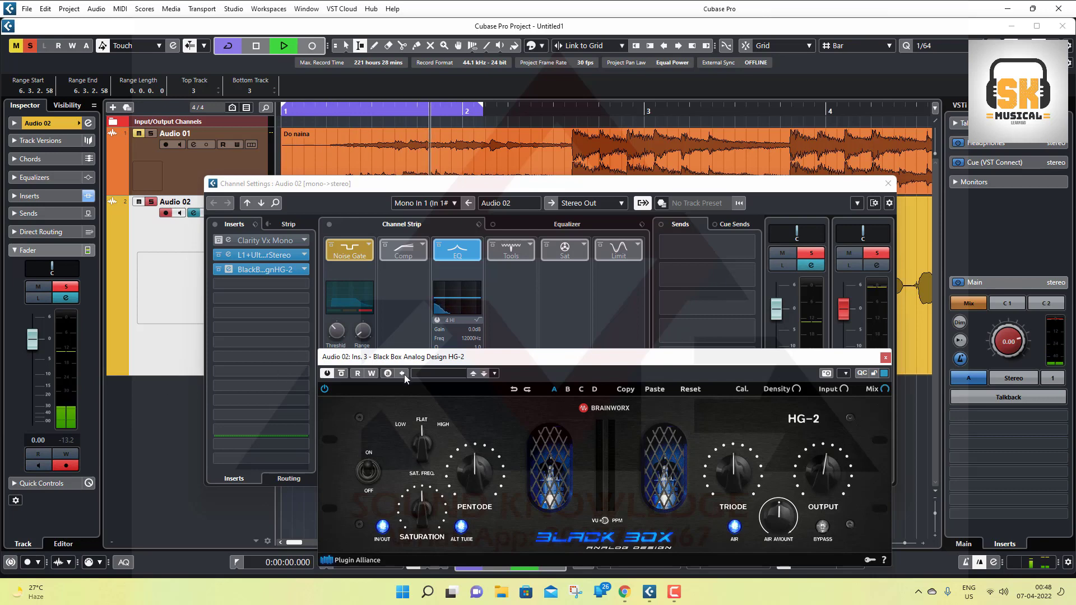
- Bypass the HG-2 and L1+ Ultramaximizer inserts and remove the noise gate from Audio 02's channel strip
click(291, 269)
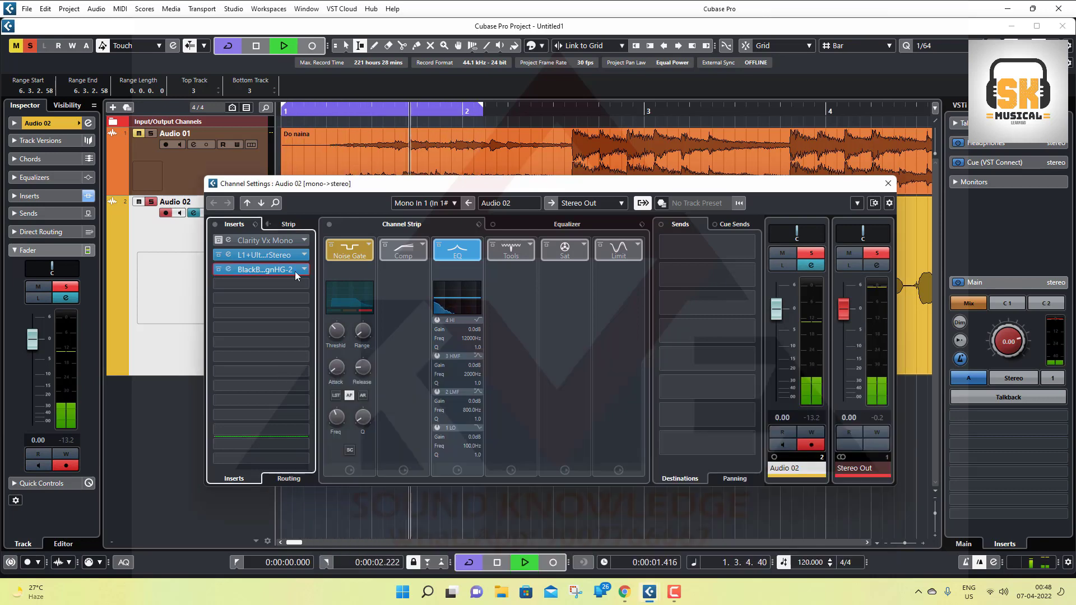
click(219, 270)
click(219, 255)
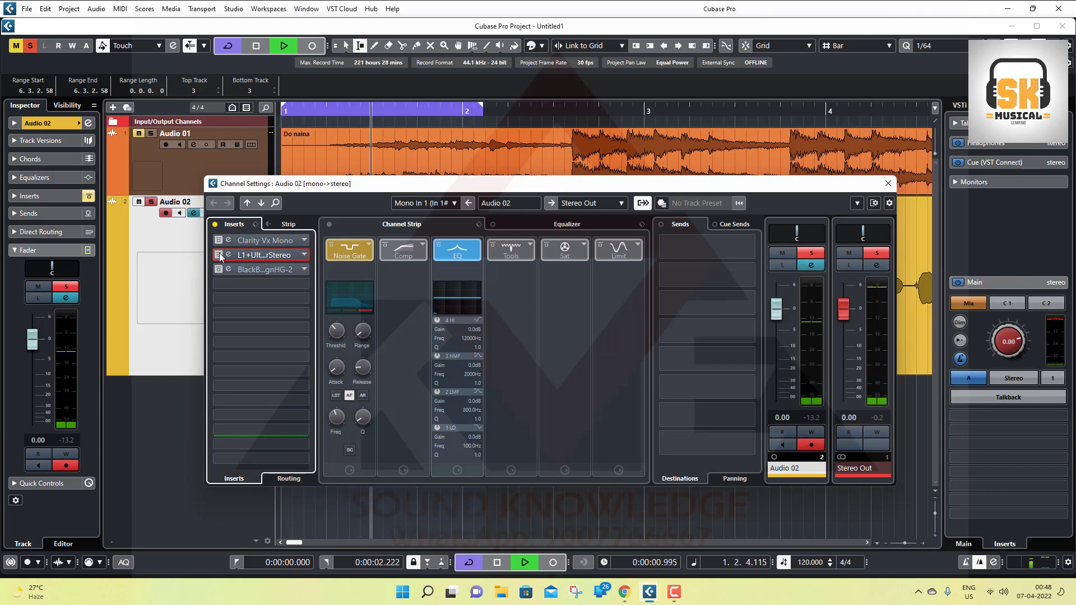
click(368, 247)
click(383, 259)
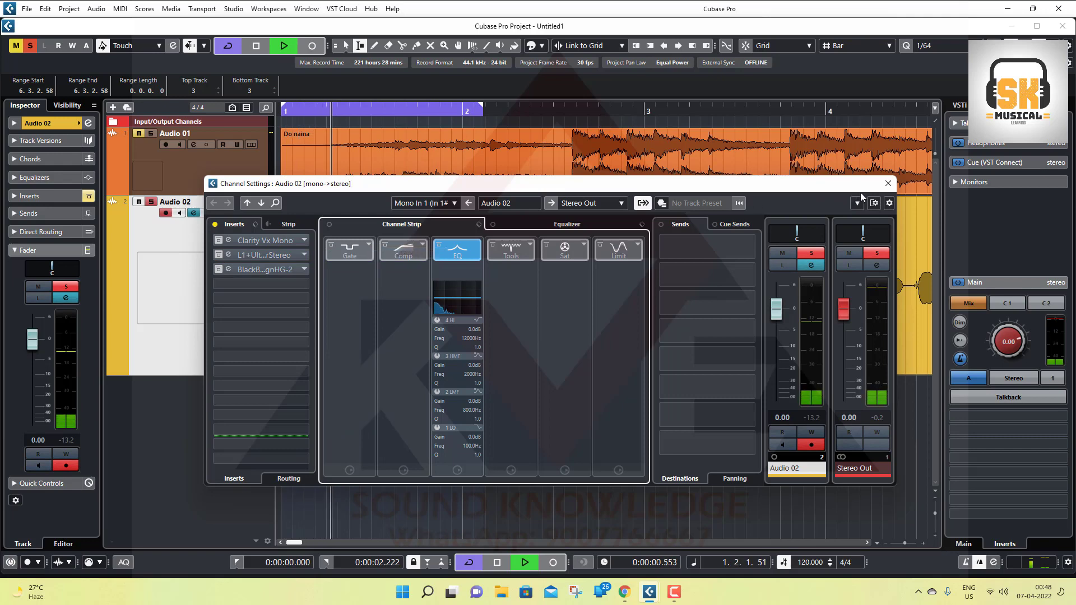
- Close the channel settings, select the whole vocal event on Audio 02 with the Object Selection tool, and set the cycle range to it
click(888, 185)
key(g)
key(g)
key(g)
key(g)
key(g)
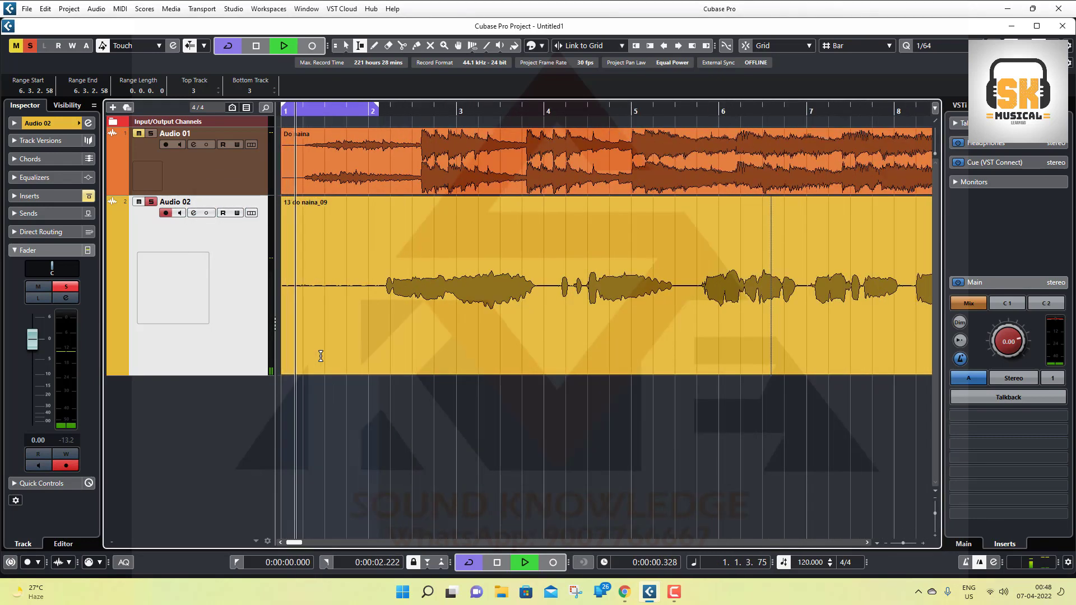
key(g)
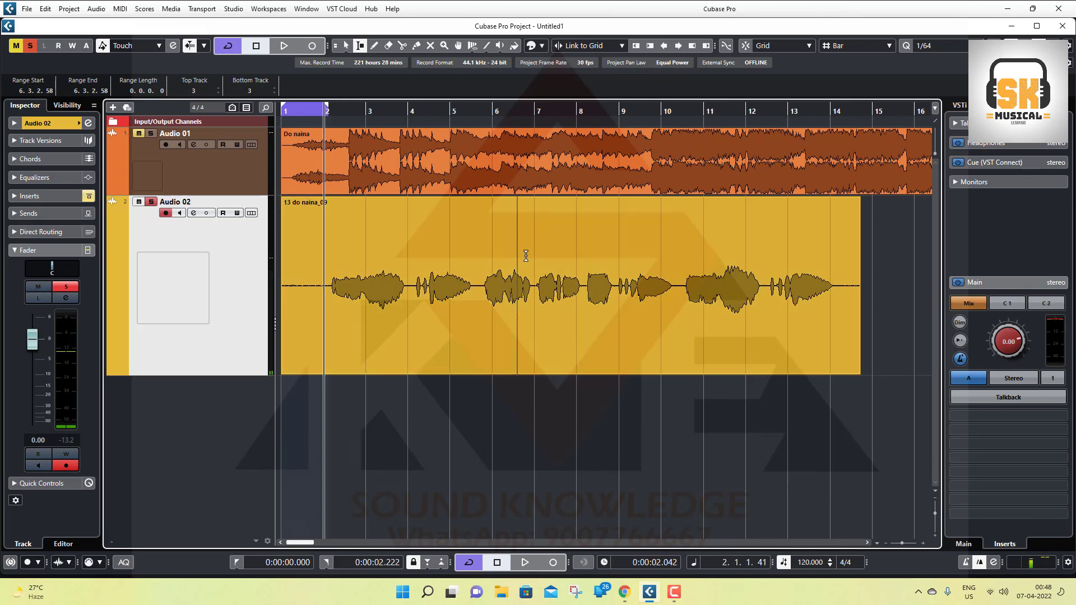
click(525, 255)
click(347, 46)
click(406, 198)
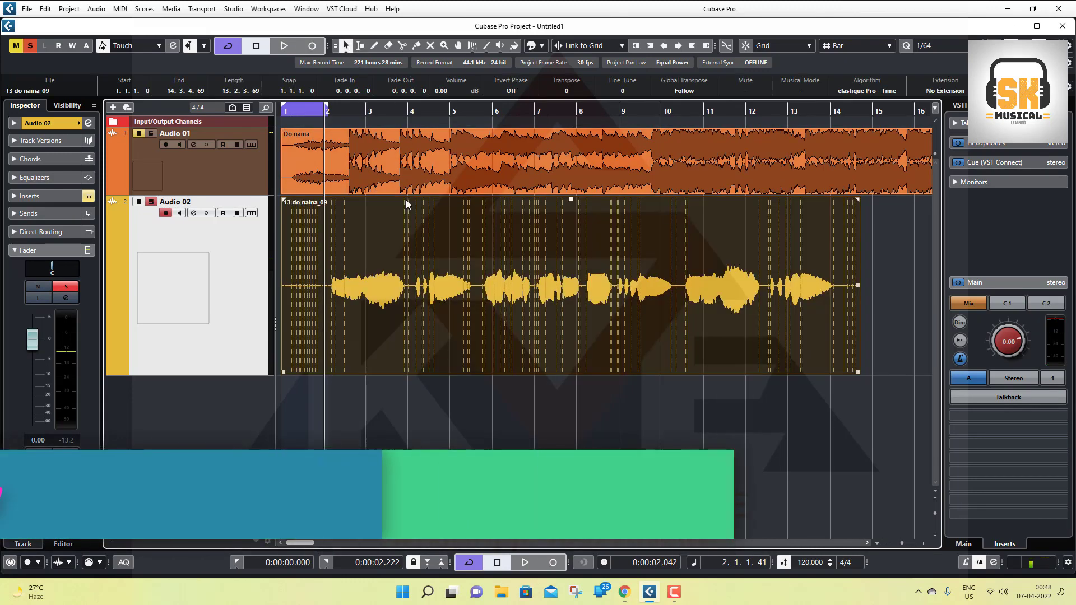
key(p)
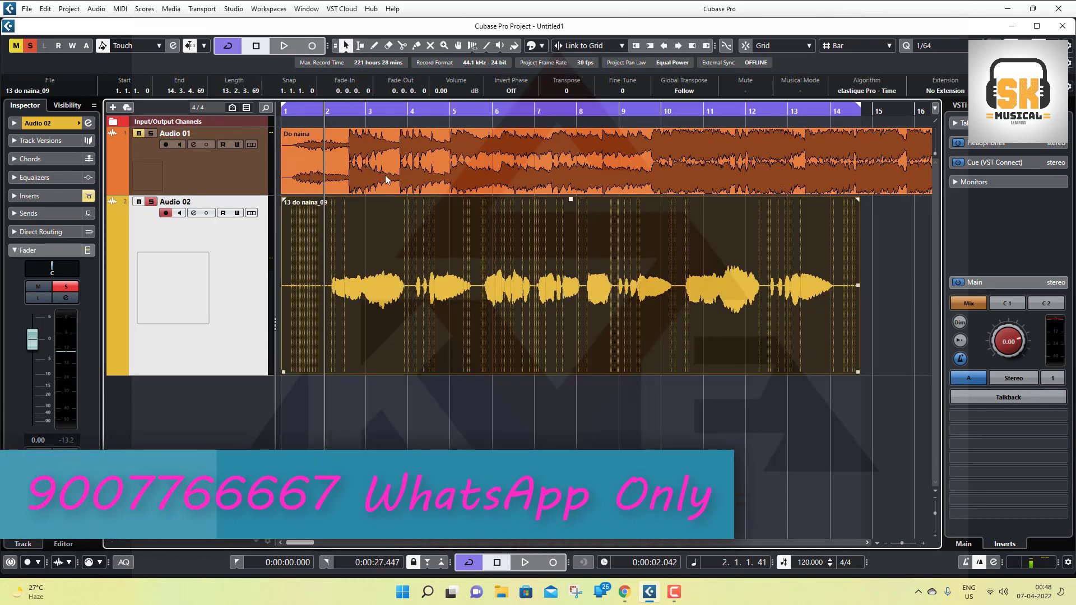
- Return the playback cursor to bar 1 and reselect the vocal event on Audio 02
click(305, 111)
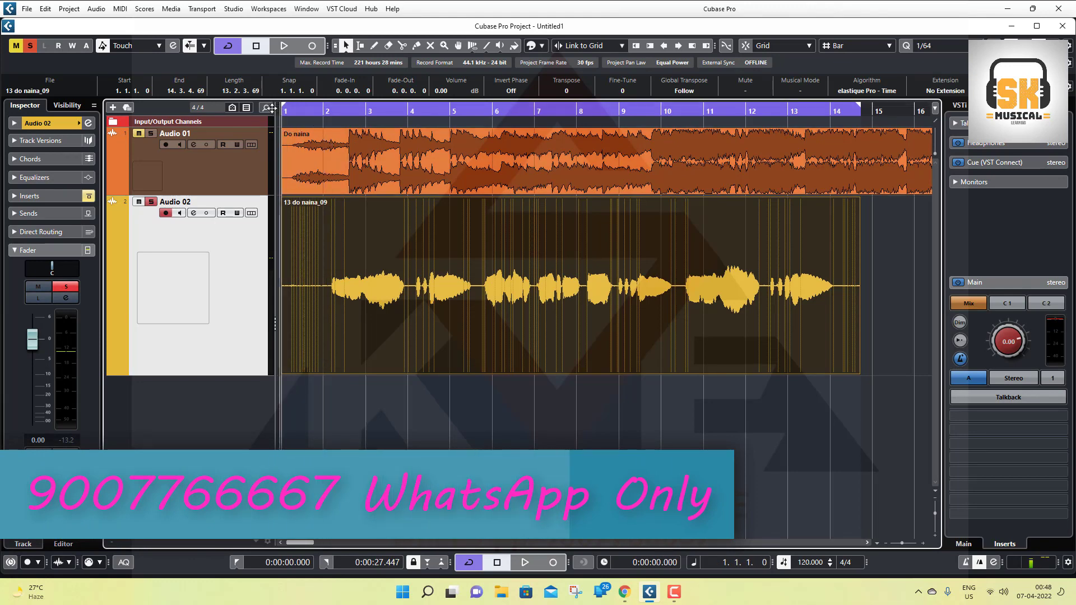
click(583, 410)
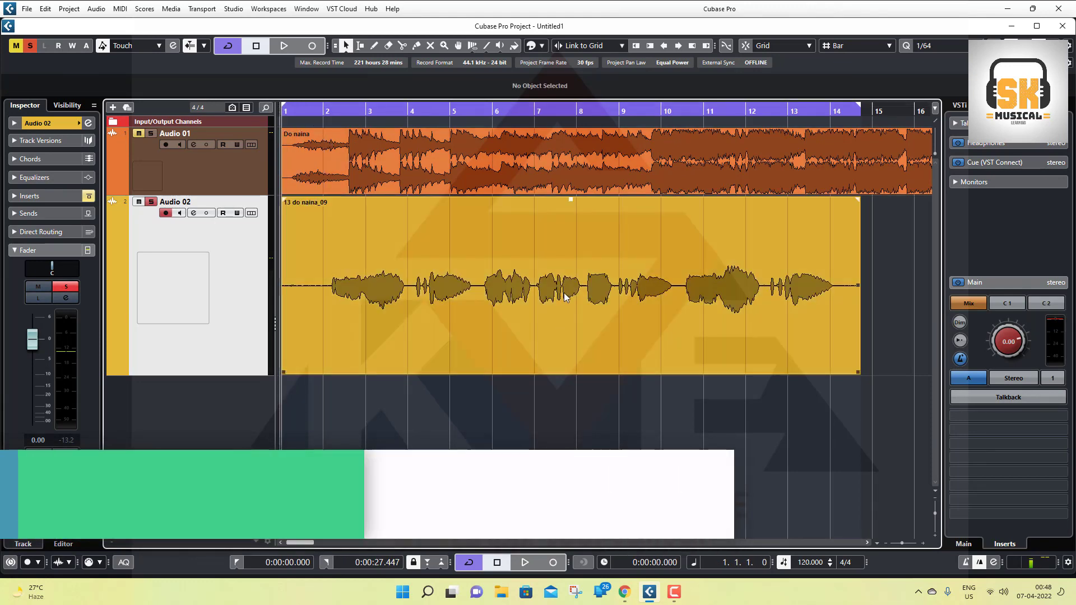
click(567, 291)
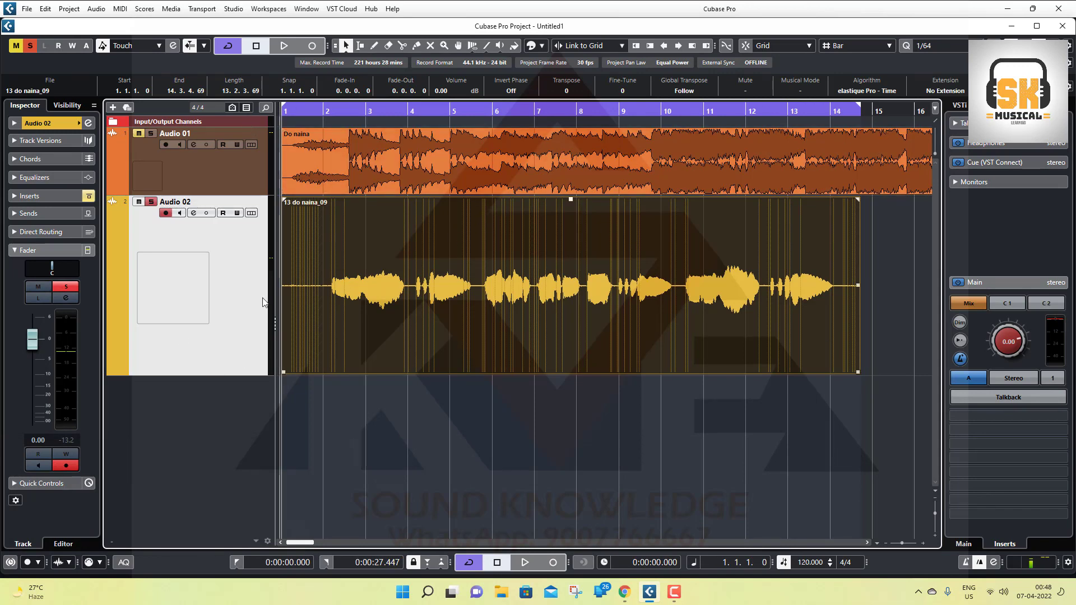
- Re-enable Clarity Vx Mono in Audio 02's first insert slot, open its editor, and start playback from bar 1
click(193, 213)
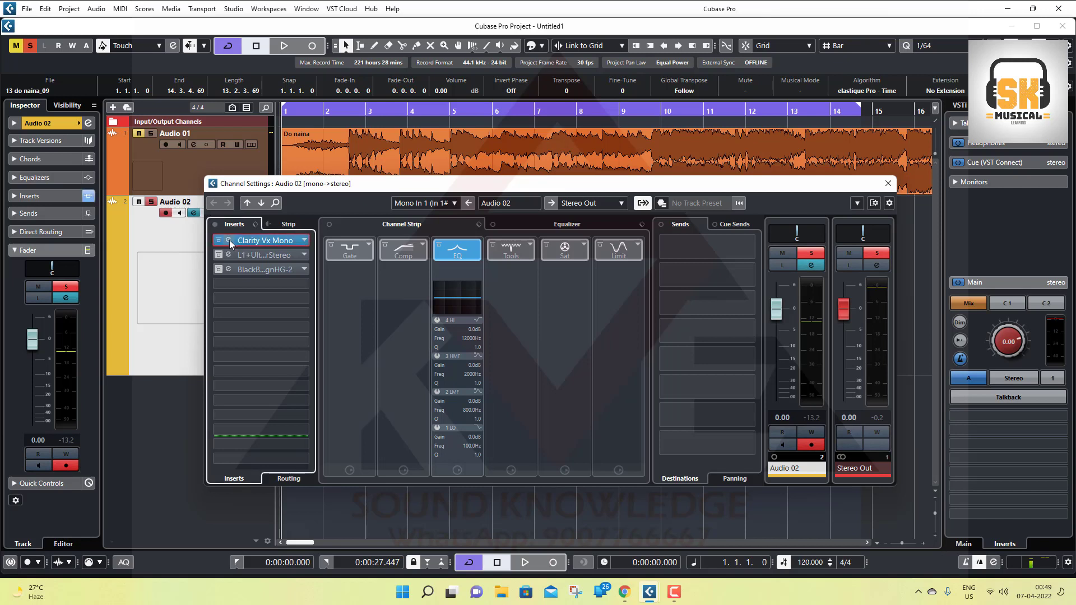
click(229, 240)
key(space)
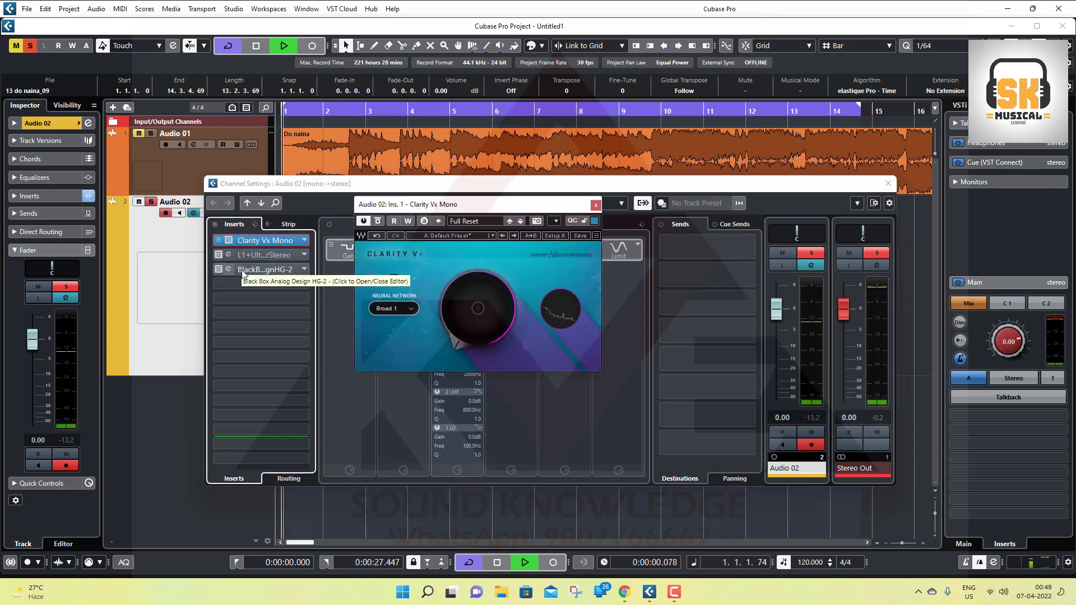
- Raise the ambience reduction in Clarity Vx to 66.1 while the vocal plays
mouse_move(462, 341)
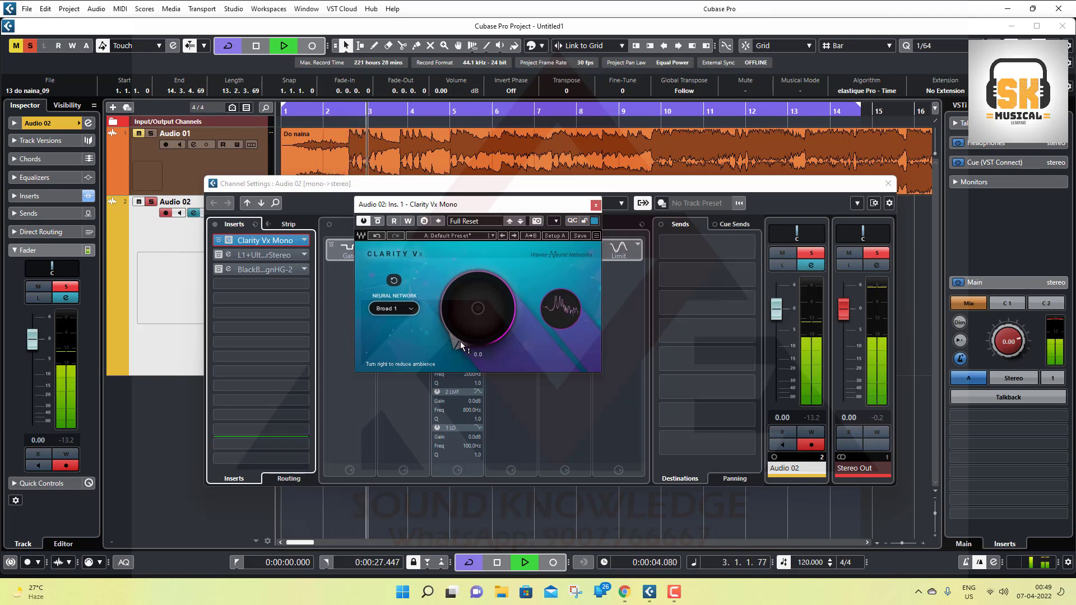
drag(459, 342, 452, 331)
drag(452, 331, 451, 332)
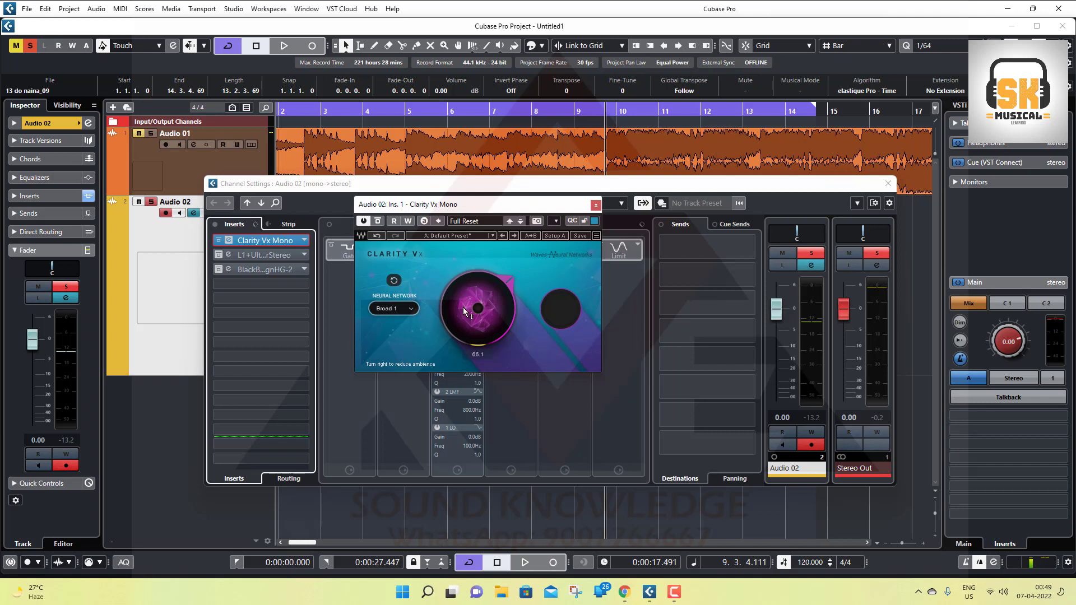
- Lower the ambience reduction in Clarity Vx to 0.0
scroll(462, 307, up, 5)
scroll(463, 307, up, 4)
scroll(457, 307, down, 20)
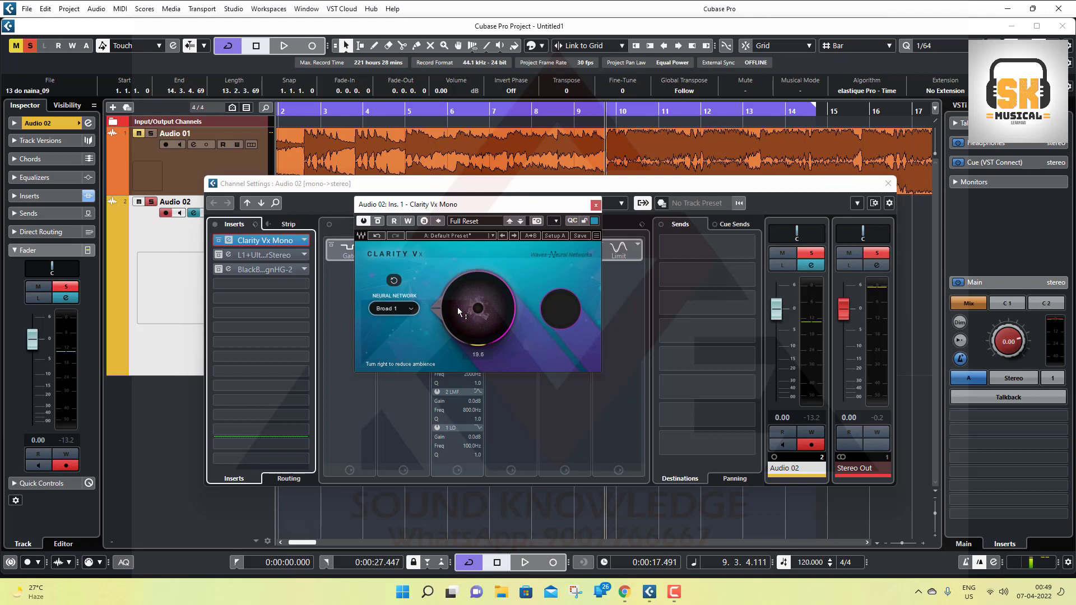
scroll(457, 307, down, 9)
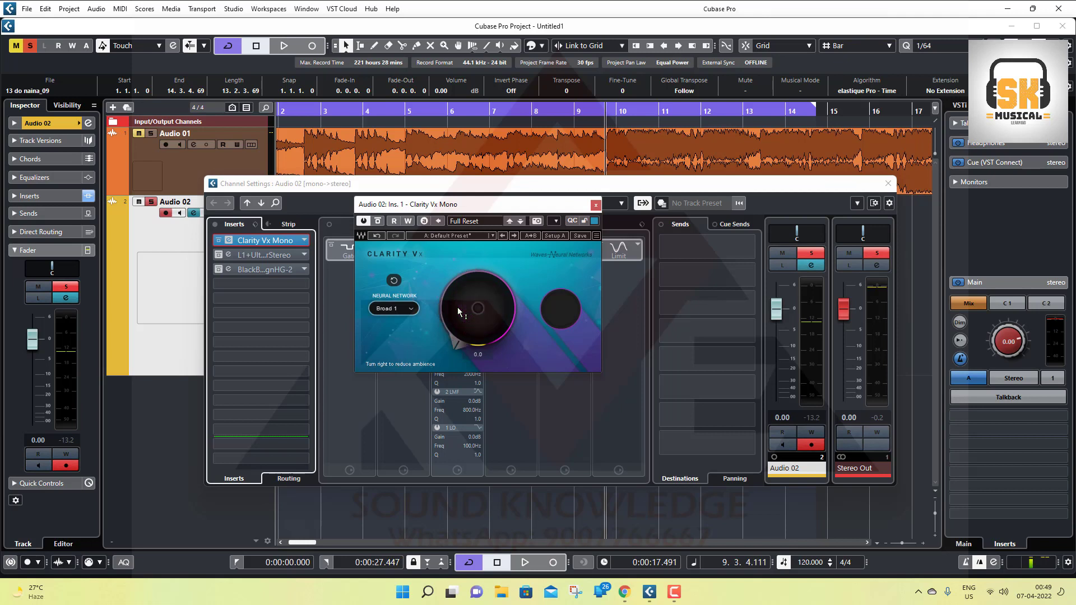
- Raise the ambience reduction in Clarity Vx to 100.0 and play the vocal from bar 1
scroll(457, 307, up, 8)
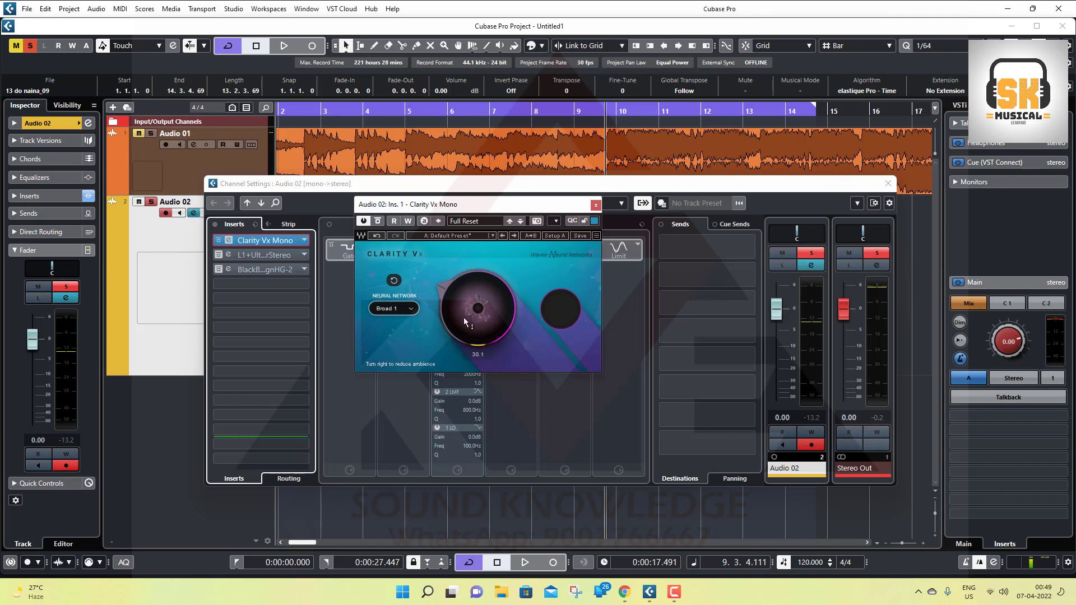
scroll(463, 317, up, 5)
scroll(463, 317, up, 4)
scroll(462, 317, up, 5)
scroll(463, 317, up, 5)
scroll(463, 317, up, 8)
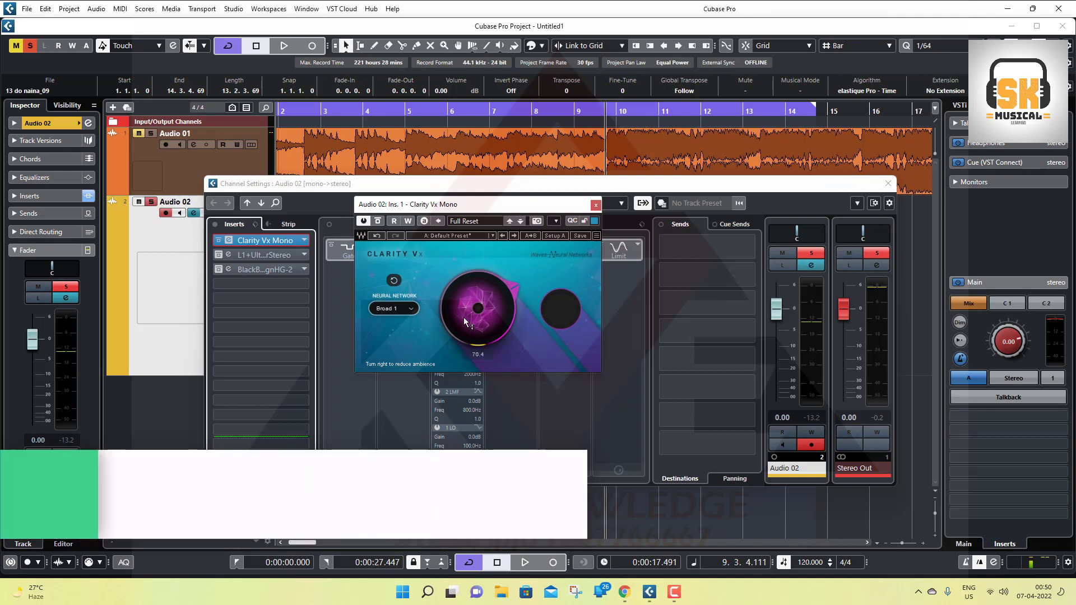
scroll(463, 317, up, 8)
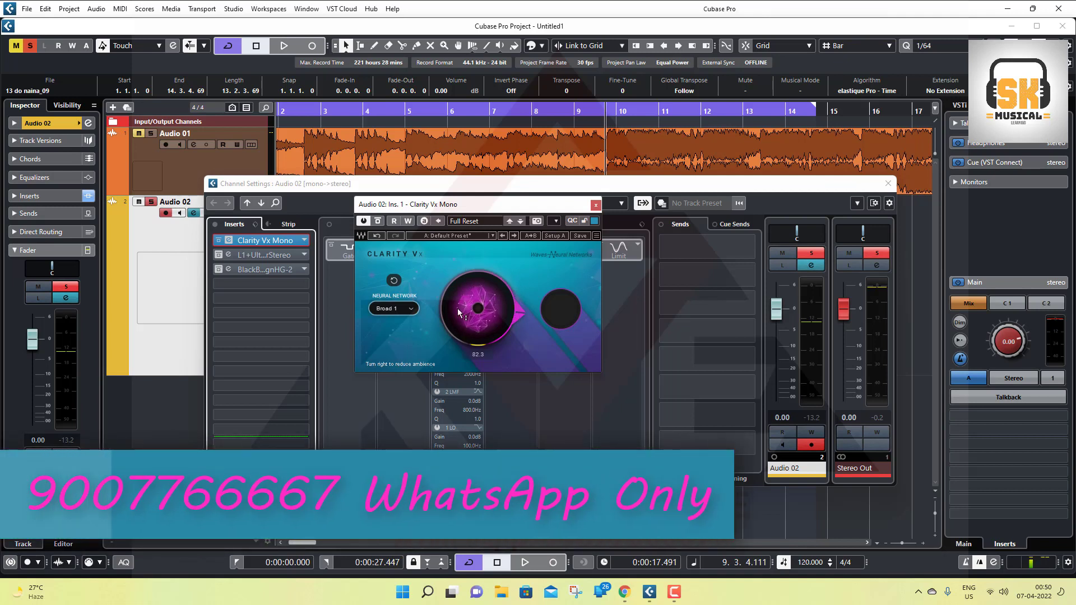
scroll(459, 313, up, 9)
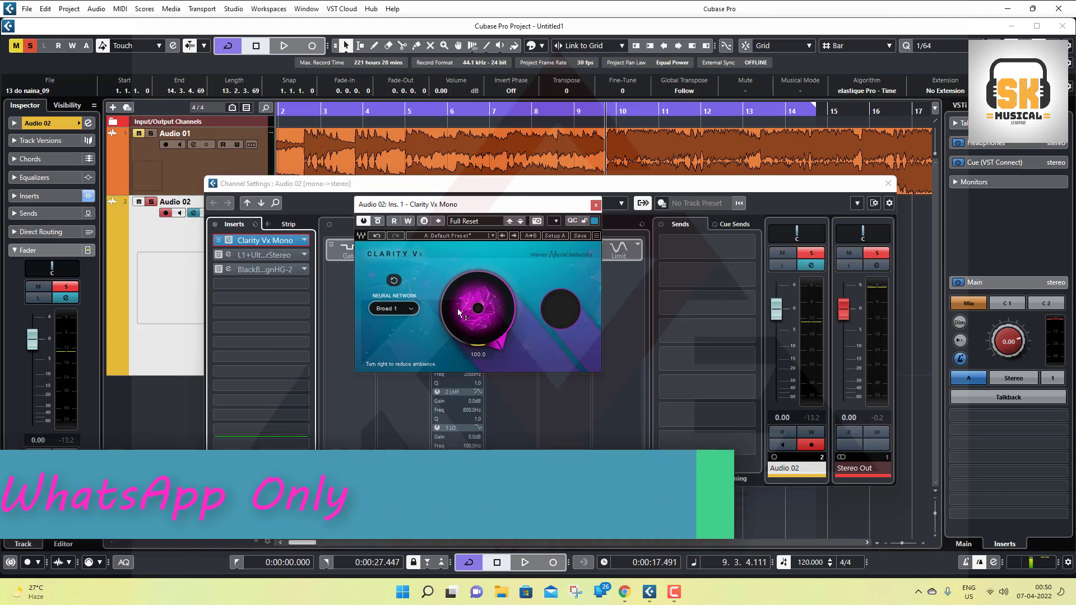
key(space)
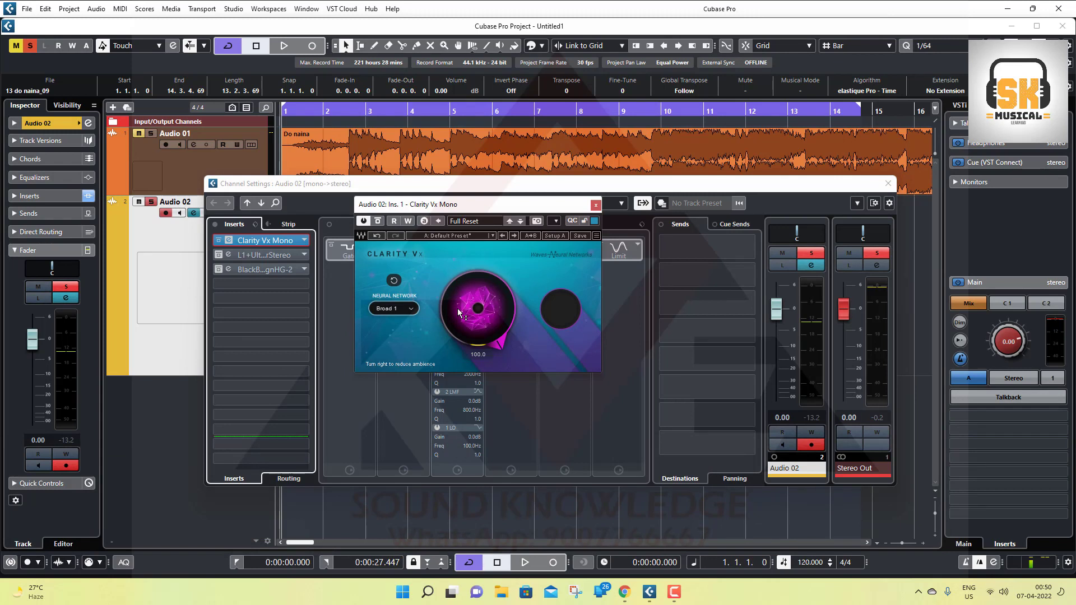
key(space)
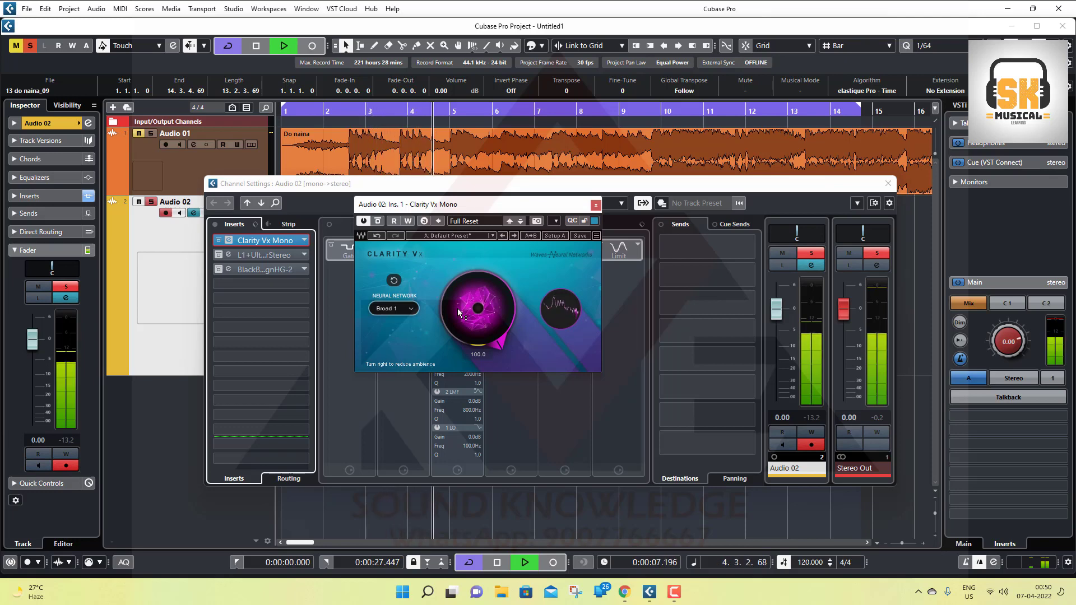
- Enable the L1+ Ultramaximizer in Audio 02's second insert slot with its threshold set to -3.0
click(263, 255)
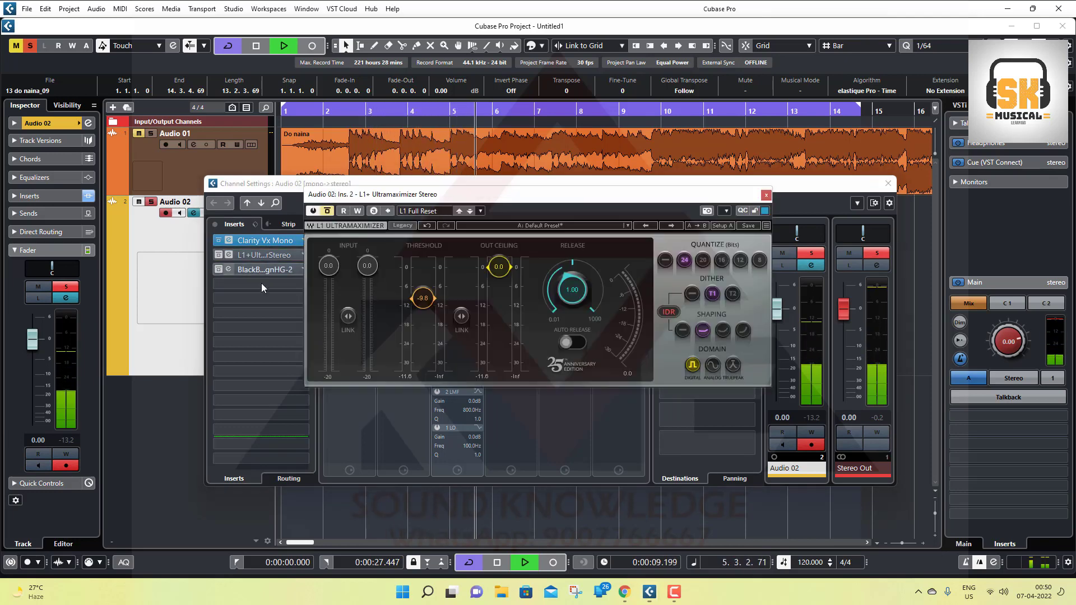
drag(428, 319, 428, 297)
click(218, 256)
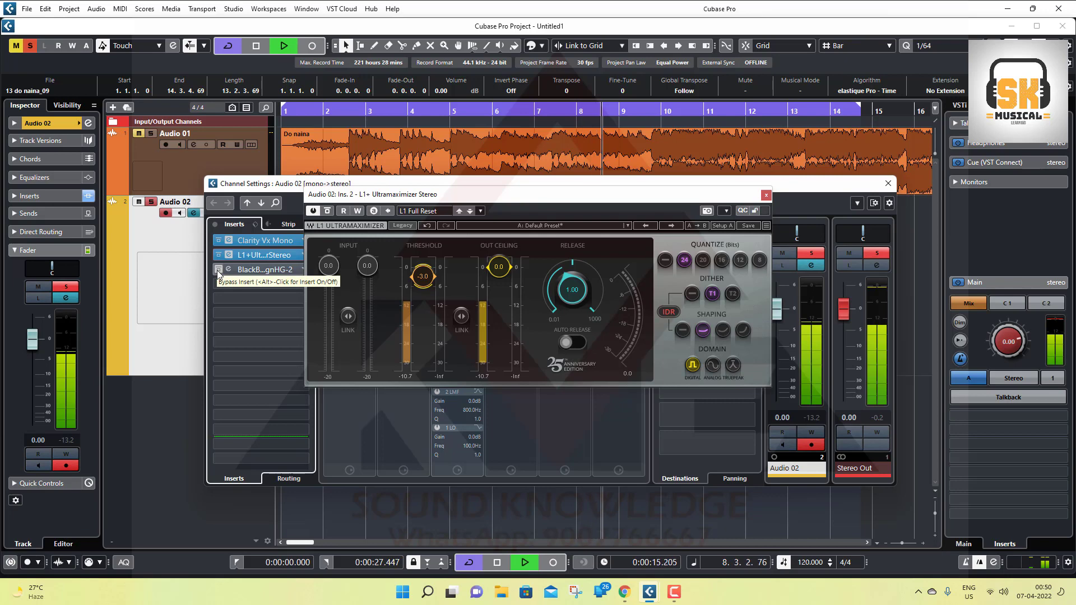
- Enable Black Box Analog Design HG-2 in Audio 02's third insert slot, switch off its Alt Tube, and close its editor
click(229, 270)
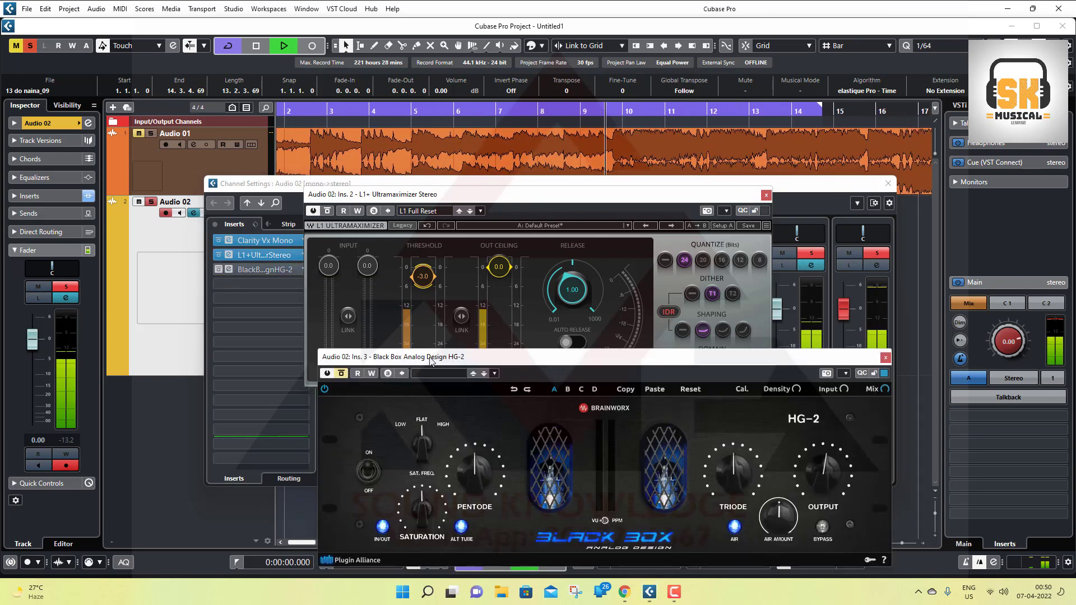
drag(429, 357, 429, 231)
click(219, 269)
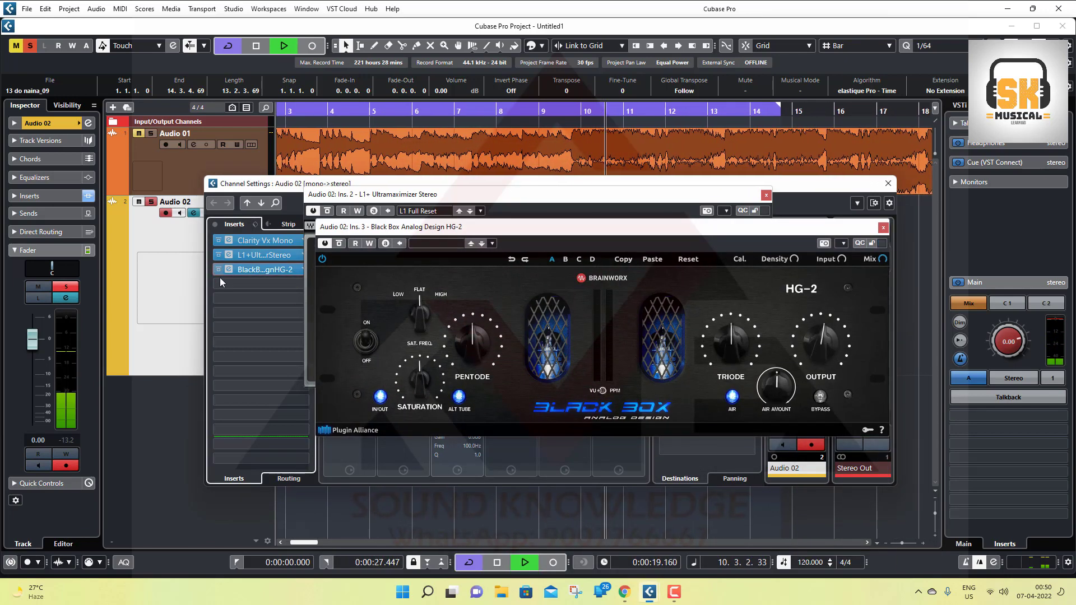
click(459, 396)
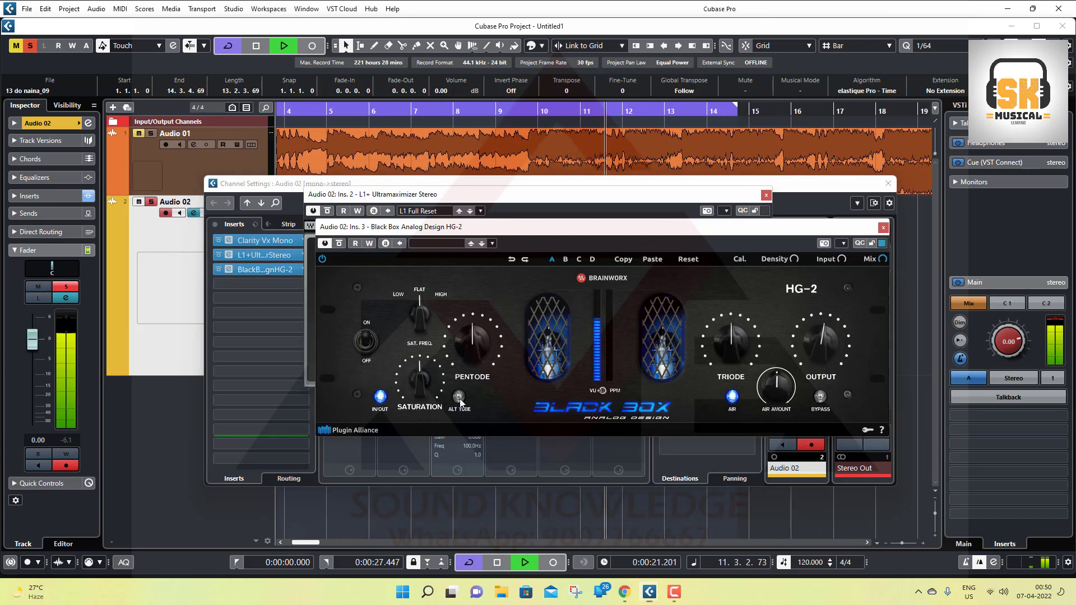
mouse_move(812, 337)
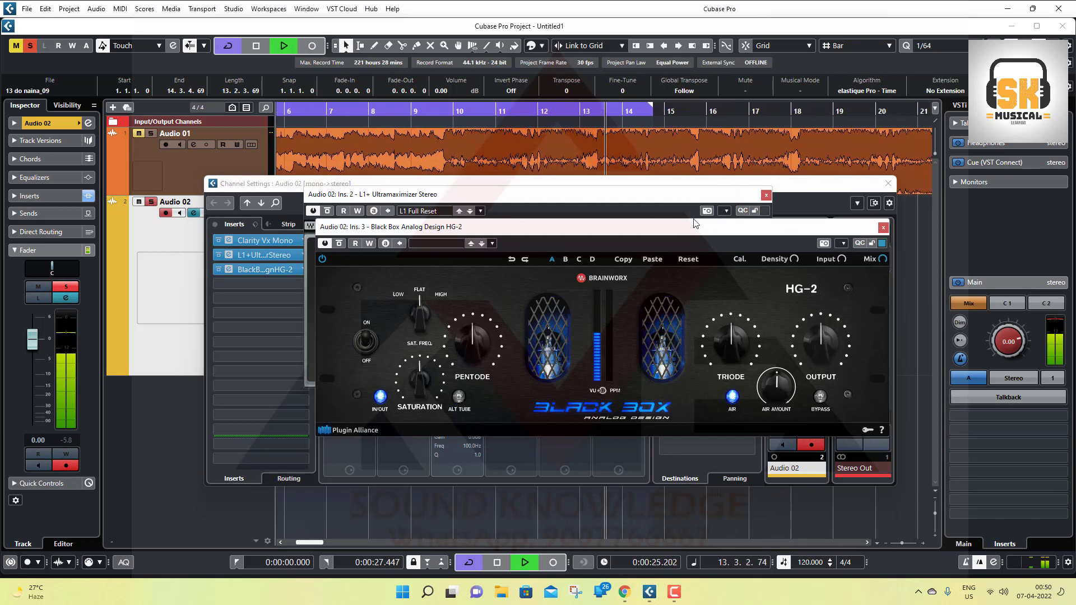
drag(683, 236, 650, 357)
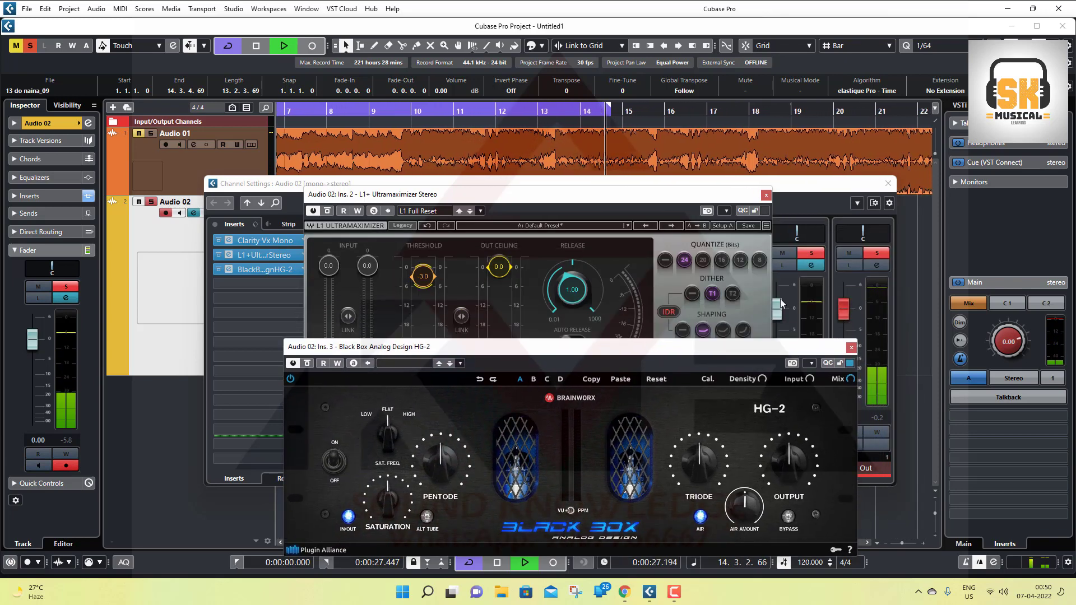
click(850, 348)
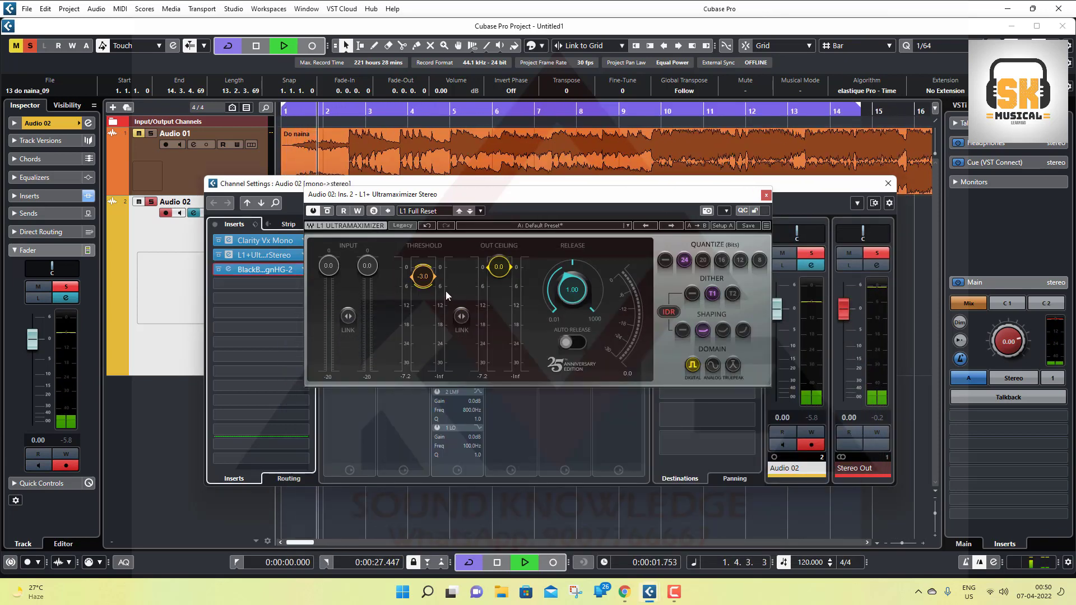
- Raise the L1+ Ultramaximizer threshold to -2.0 and close its editor
scroll(425, 283, up, 1)
scroll(426, 283, up, 9)
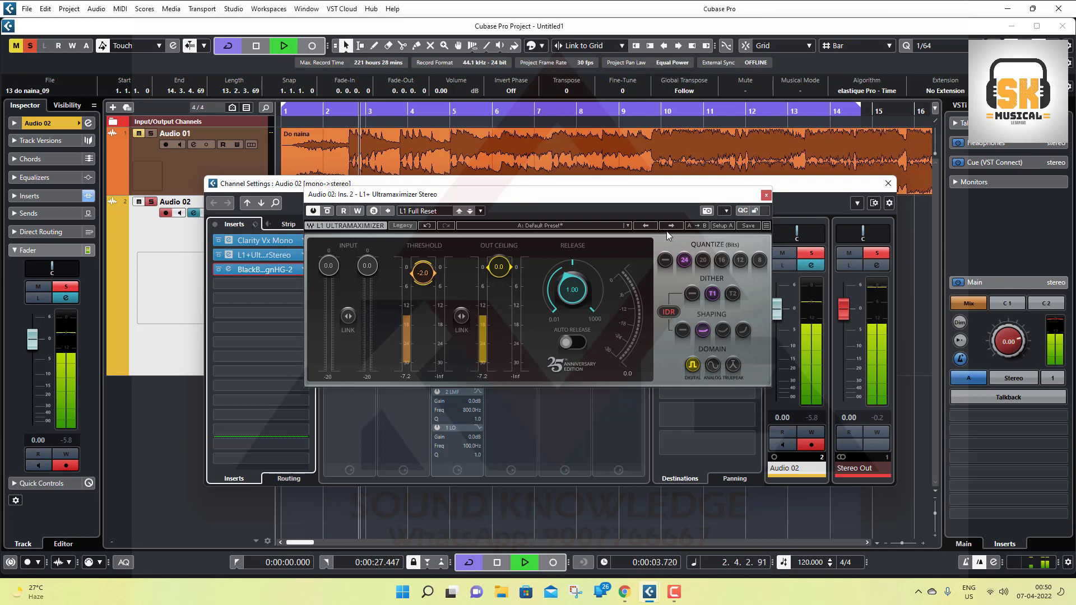
click(766, 196)
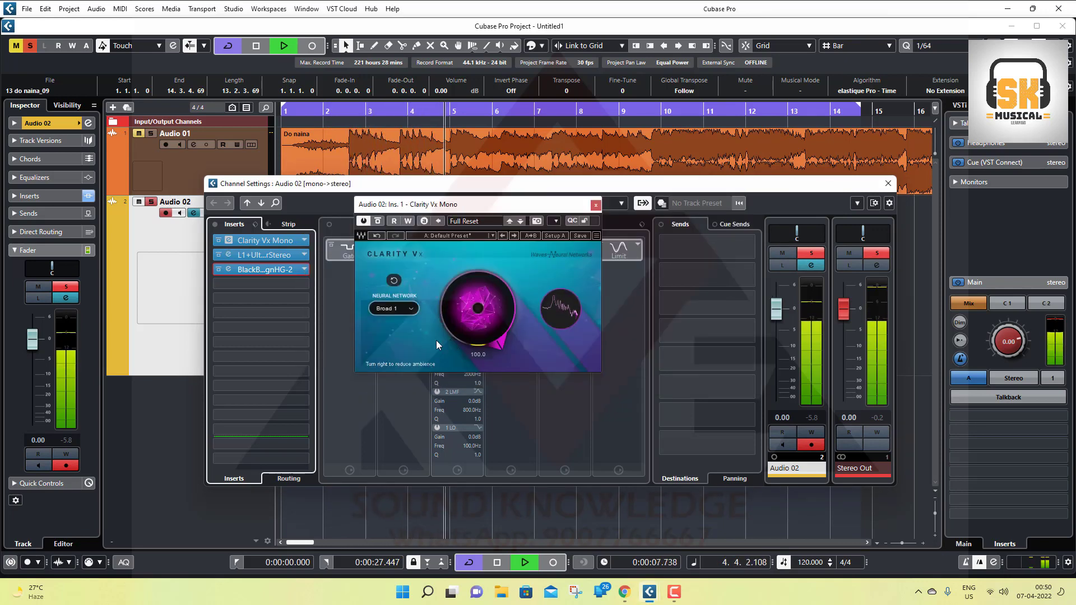
- Bring the Clarity Vx ambience reduction down to 0.0 and resume playback to hear the untreated vocal
scroll(461, 307, down, 20)
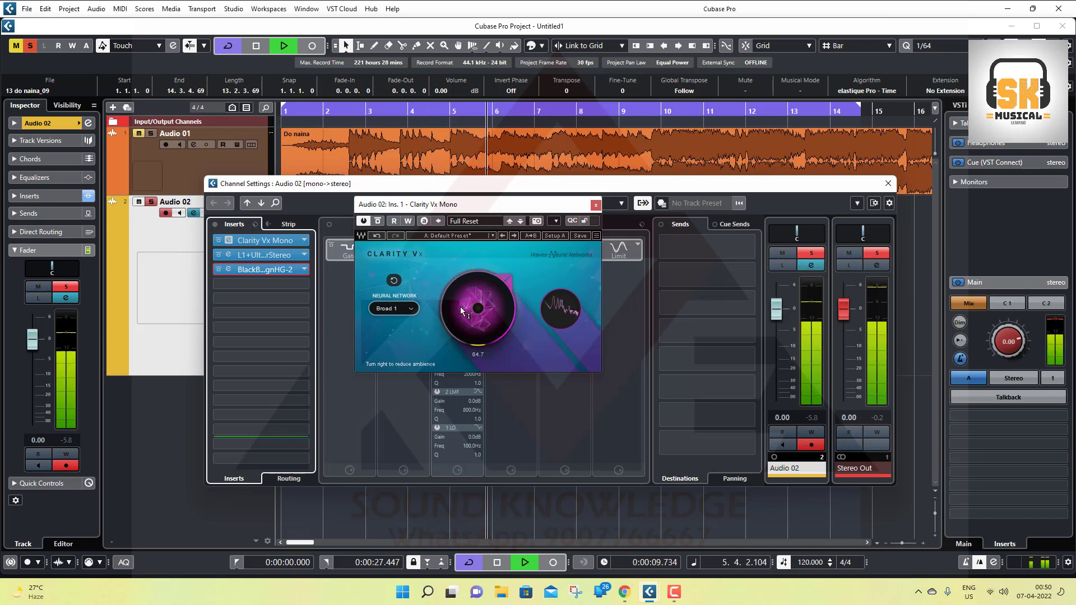
scroll(460, 307, down, 7)
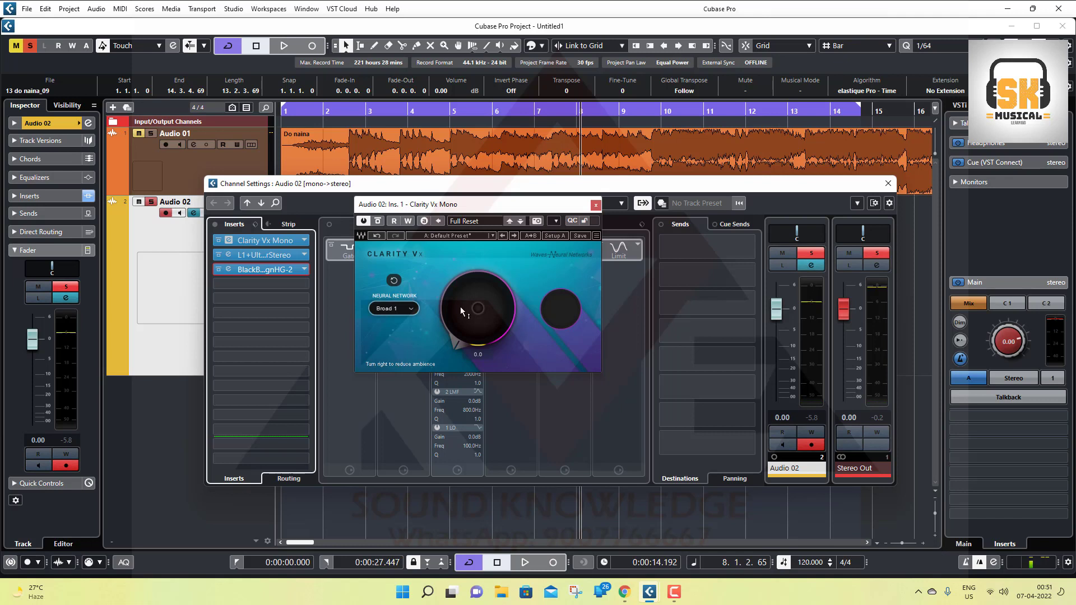
key(space)
scroll(460, 307, up, 10)
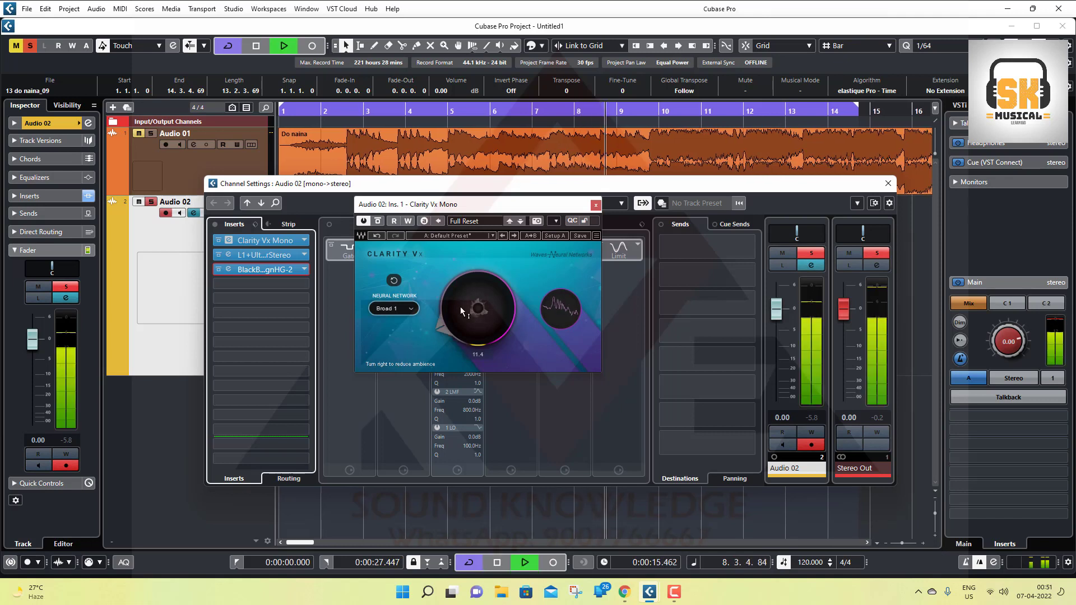
scroll(460, 307, down, 10)
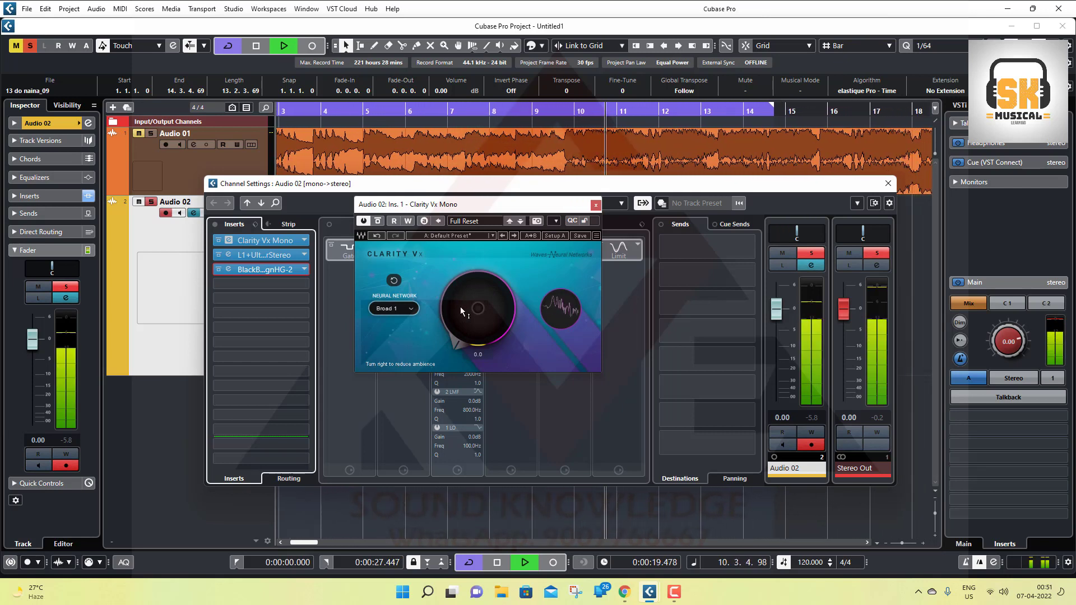
- Set the Clarity Vx ambience reduction to 80.7 while the vocal plays, and stop playback
scroll(459, 307, up, 20)
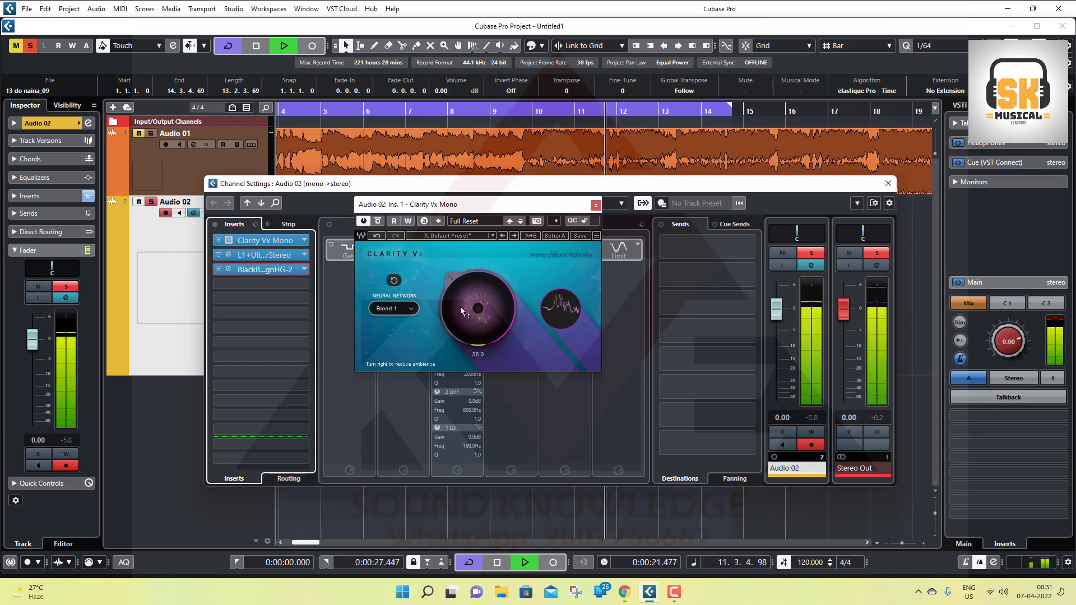
scroll(459, 307, up, 8)
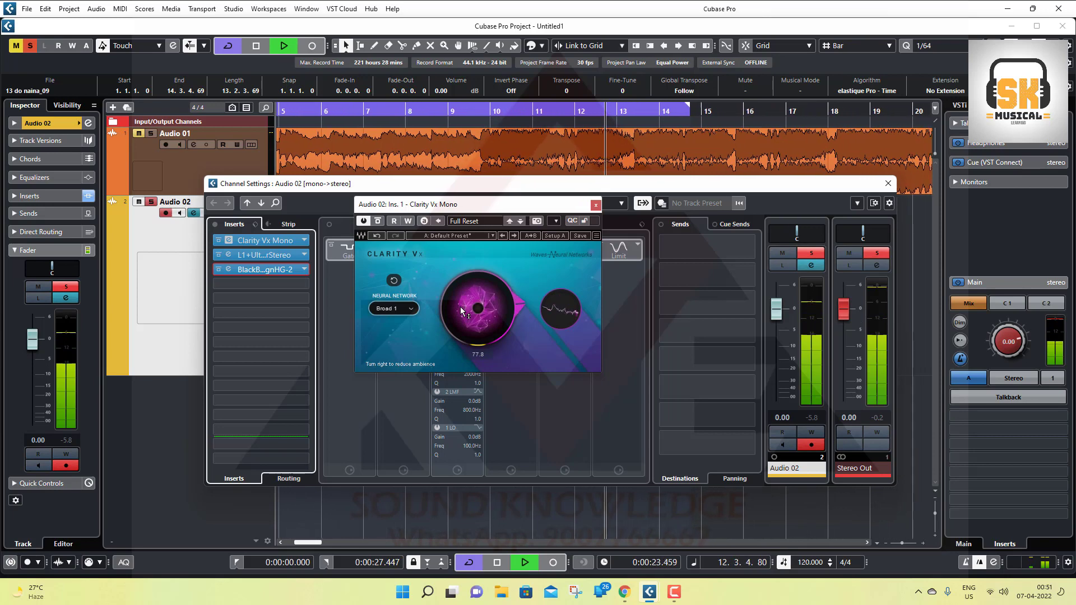
scroll(459, 307, up, 2)
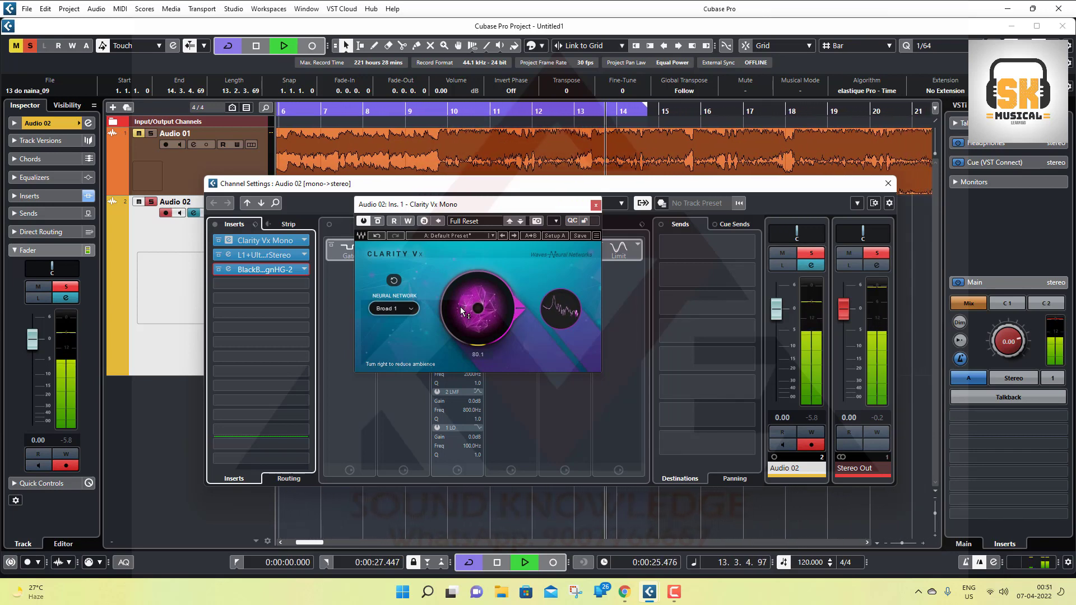
scroll(460, 307, up, 1)
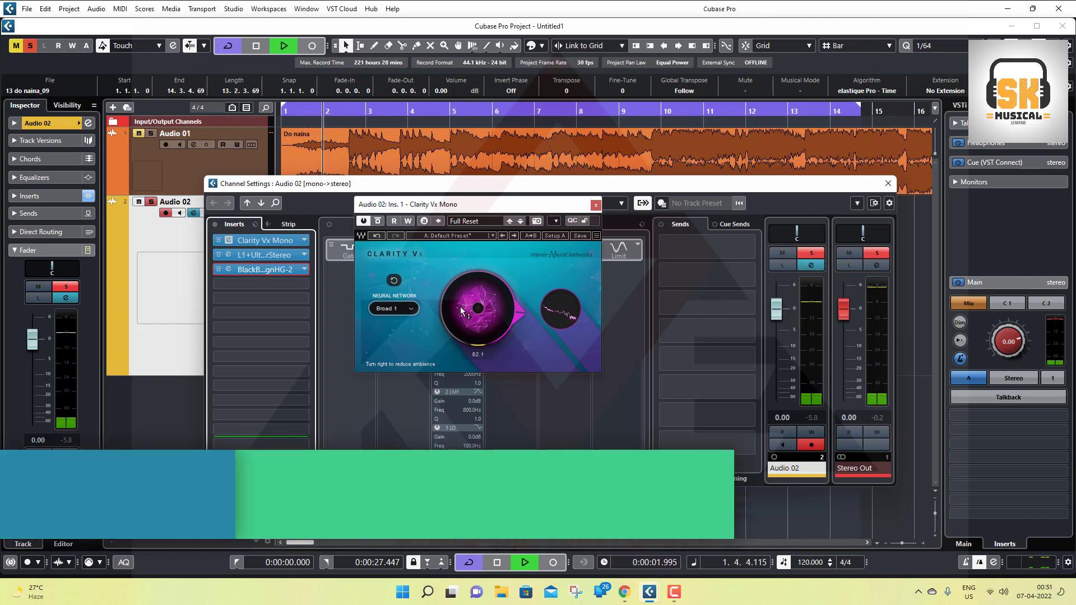
scroll(460, 307, up, 1)
scroll(462, 307, up, 2)
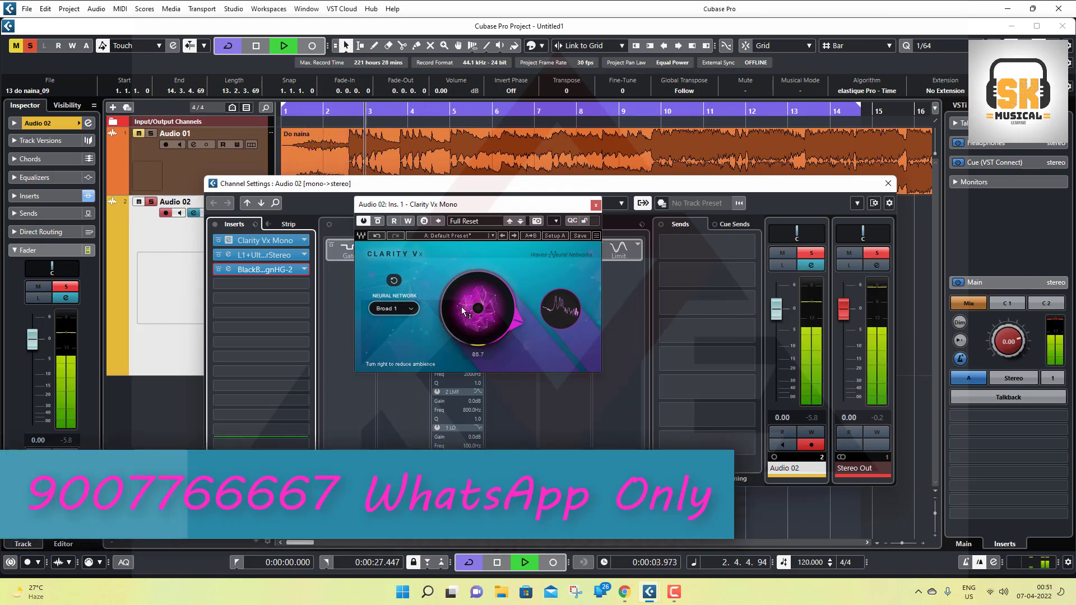
drag(489, 304, 465, 304)
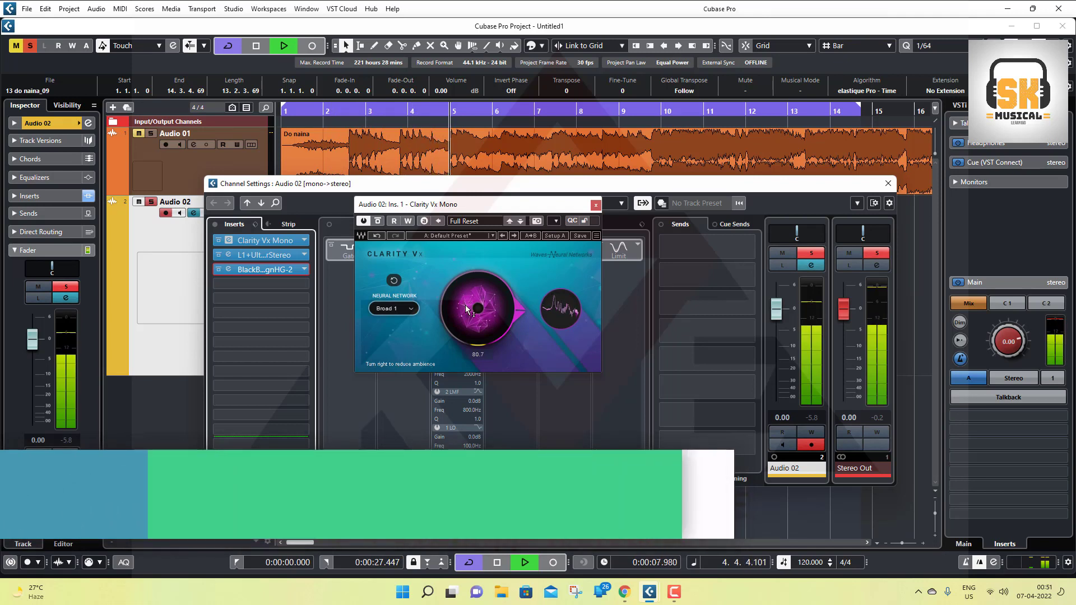
key(space)
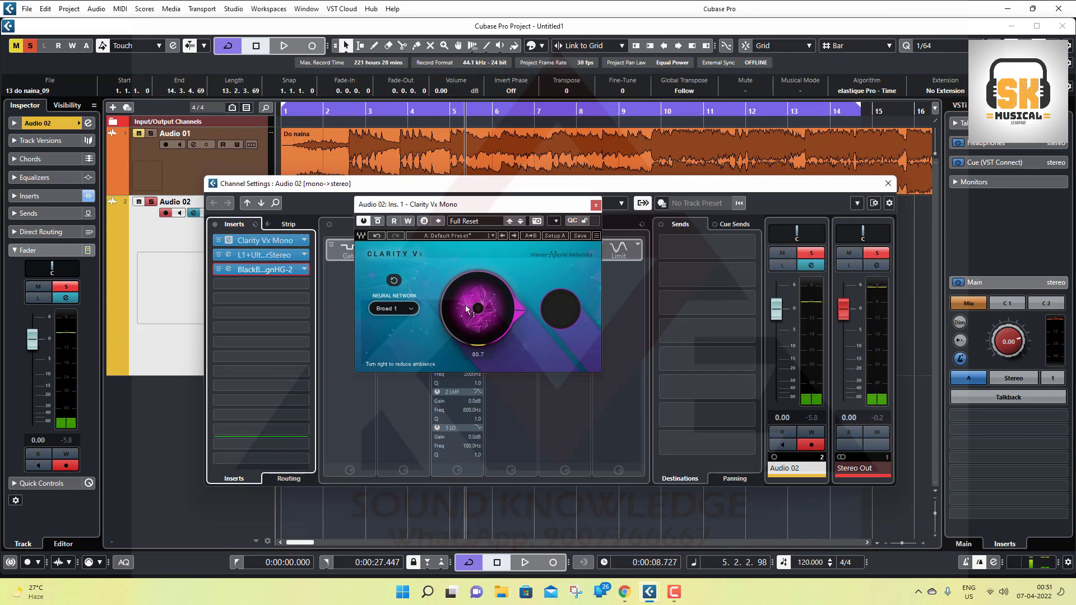
- Close the Clarity Vx editor and bypass all three inserts on Audio 02
click(596, 204)
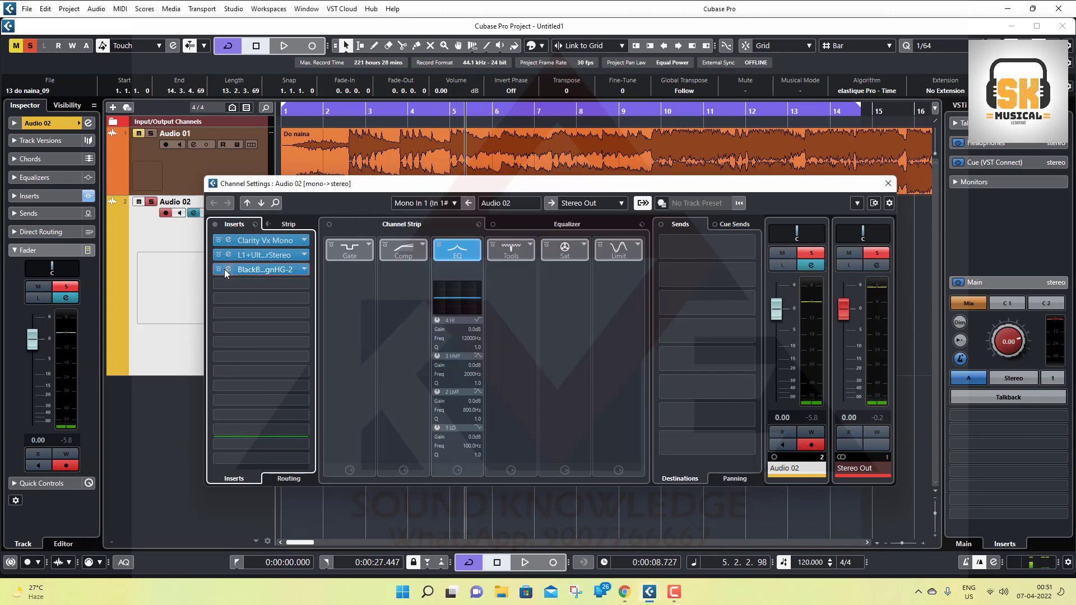
click(218, 269)
click(219, 255)
click(218, 240)
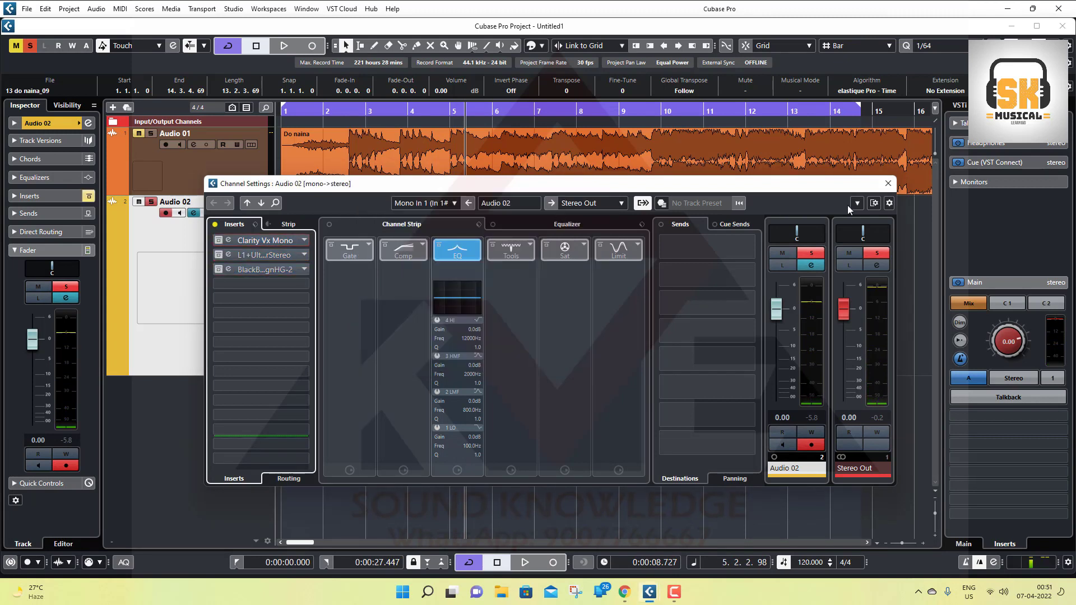
- Close the channel settings, select track Audio 01, and solo and unmute it
click(226, 157)
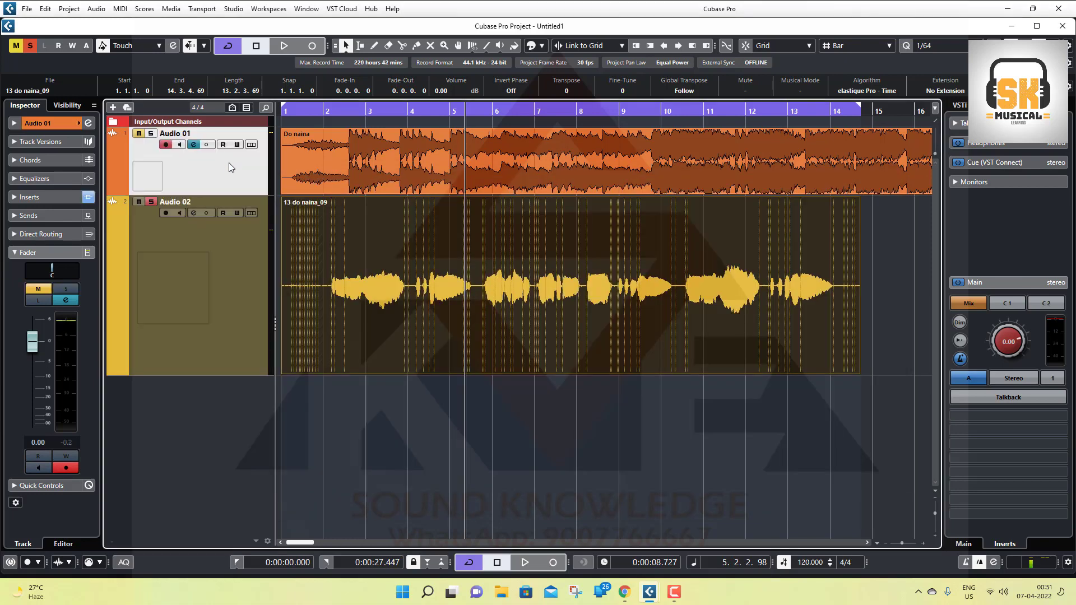
click(152, 134)
click(140, 135)
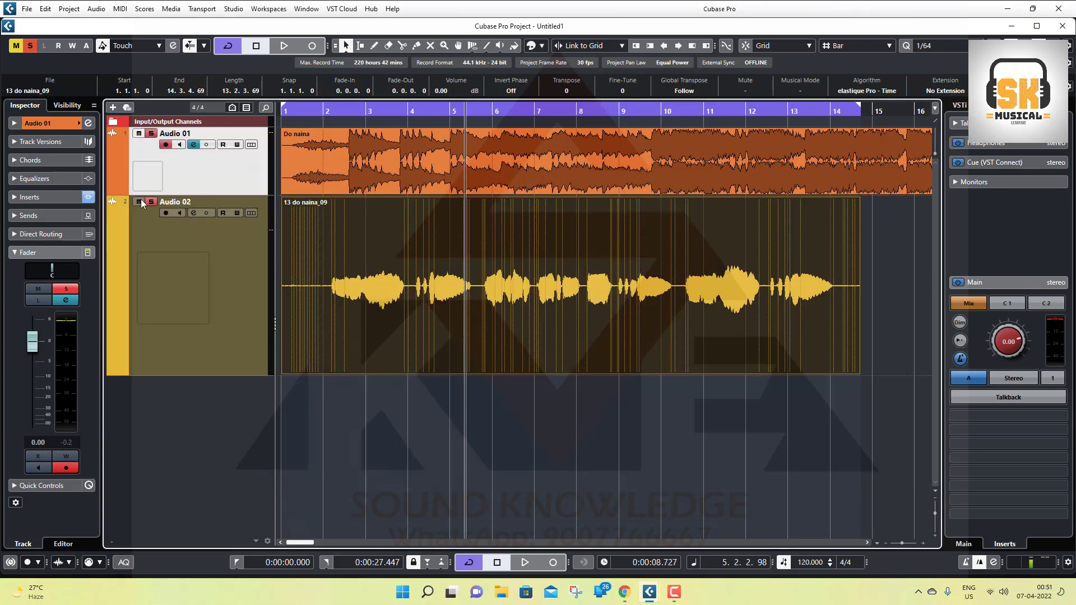
- Unsolo and mute Audio 02, and select the Do naina event on Audio 01
key(g)
key(g)
key(g)
key(g)
key(g)
key(g)
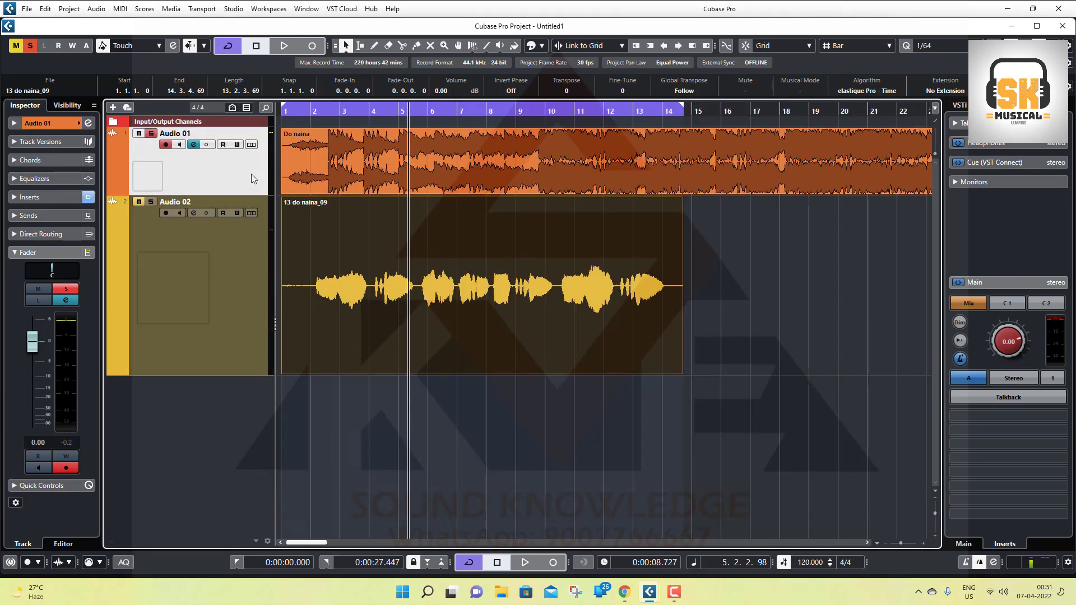
key(Up)
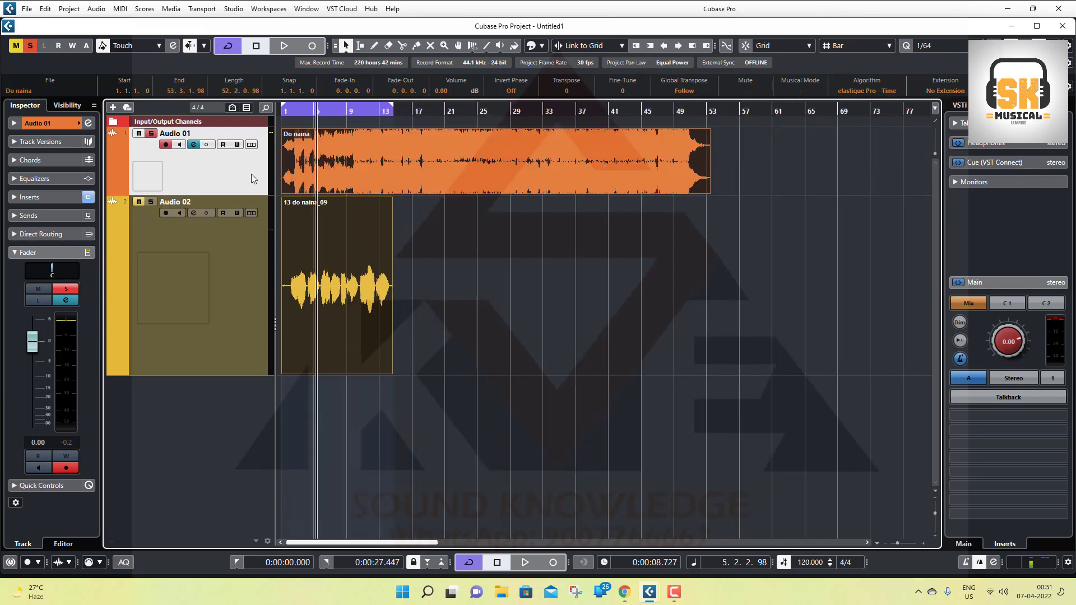
- Set the cycle range to the Do naina event and open the Clarity Vx Mono insert's editor on Audio 01
key(p)
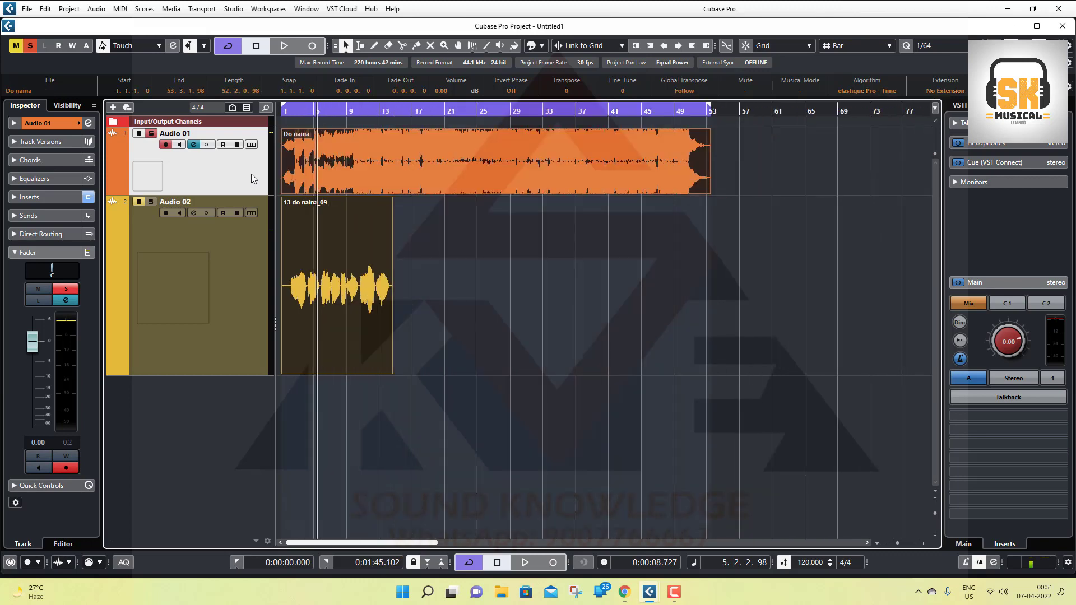
click(195, 145)
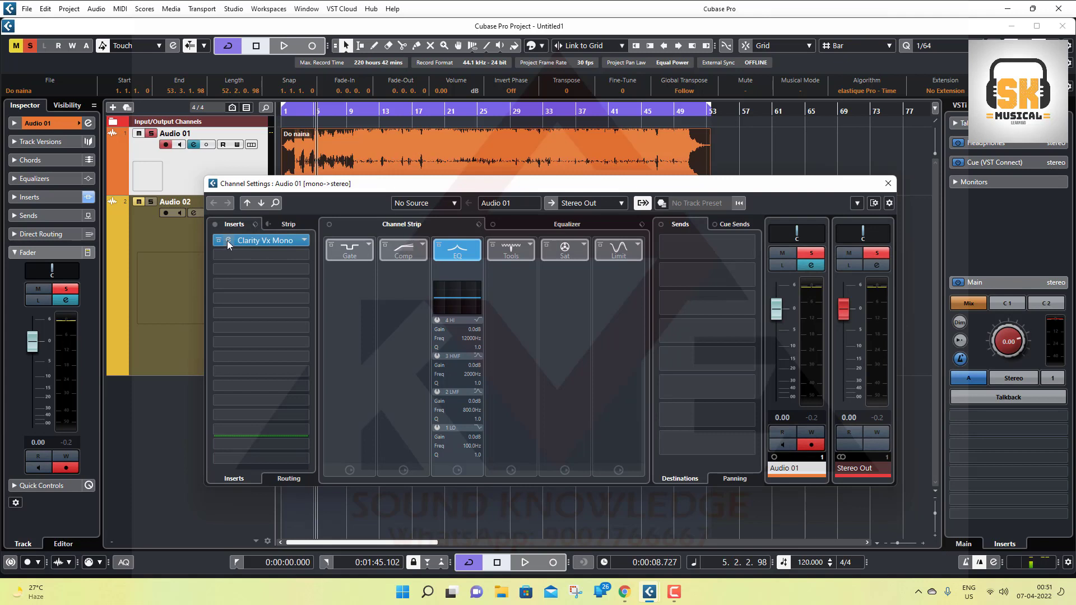
click(227, 241)
drag(471, 264, 477, 220)
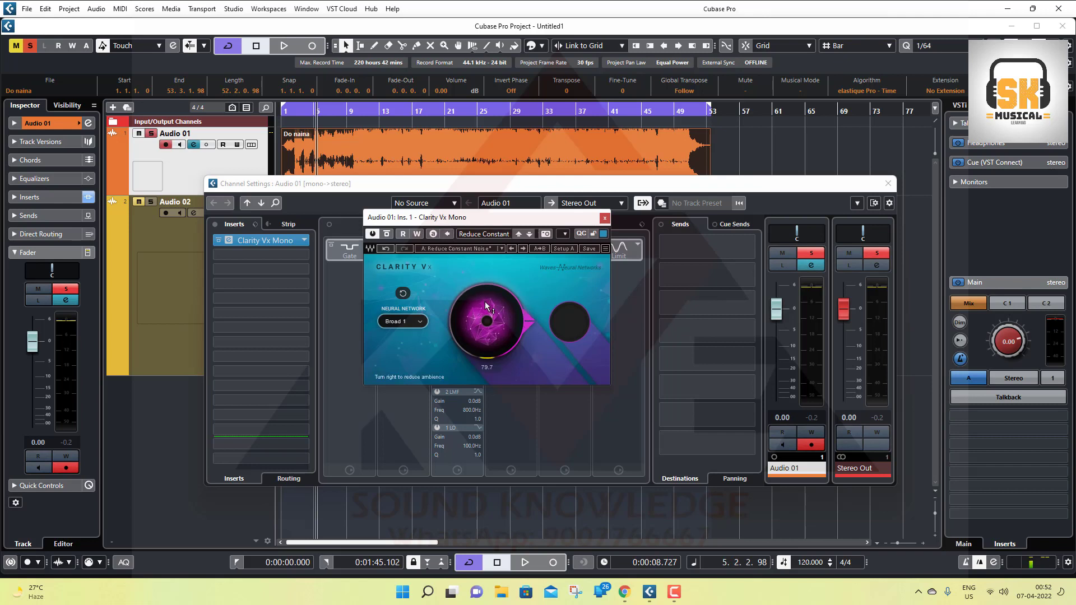
- Set the Clarity Vx ambience reduction to 0.0 and play the song from the beginning
drag(485, 308, 484, 314)
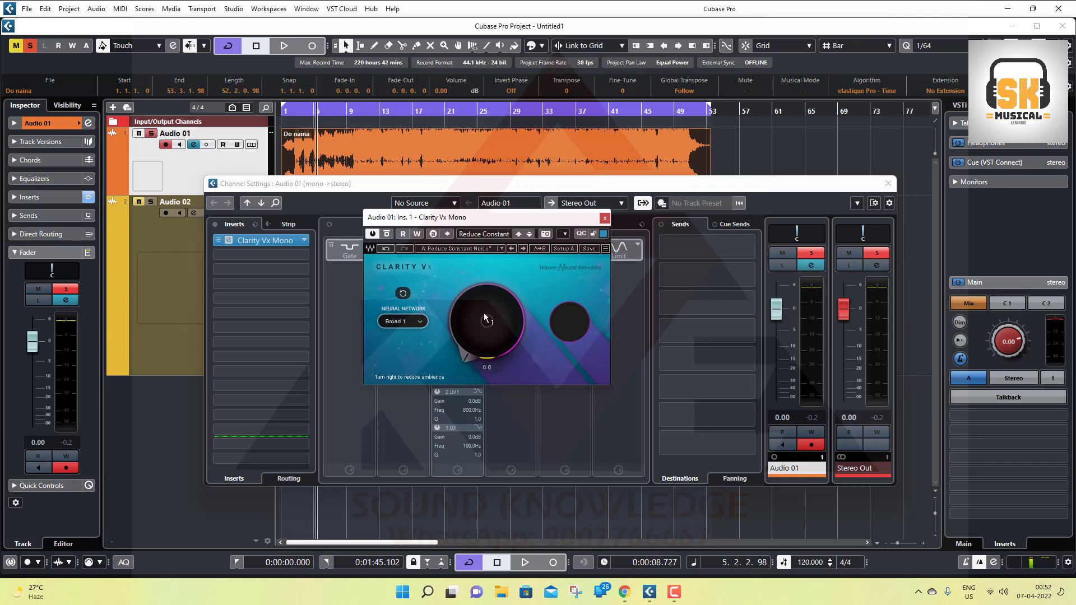
key(Home)
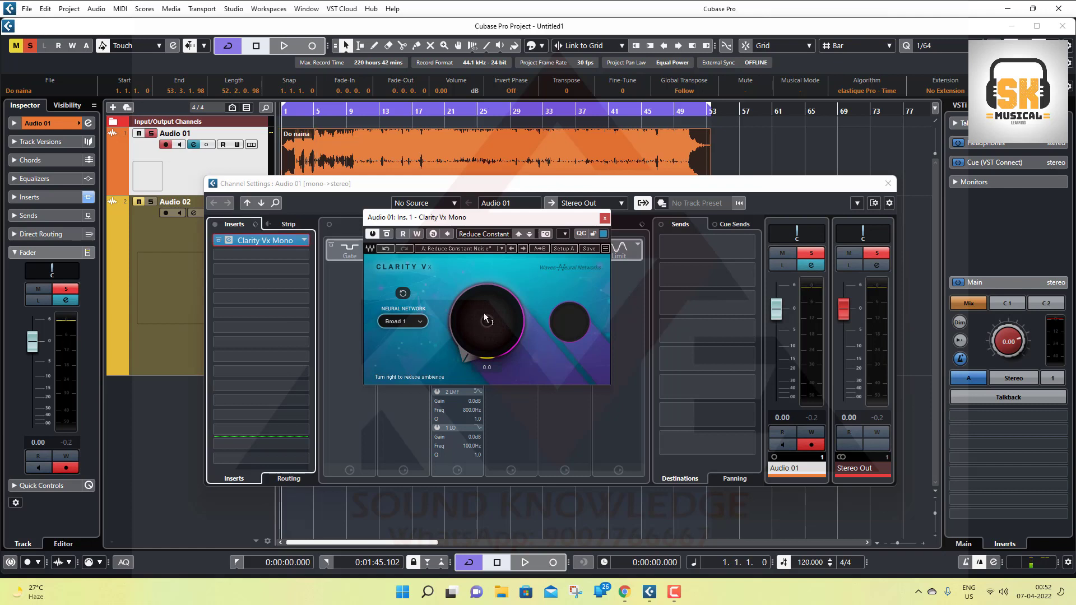
key(space)
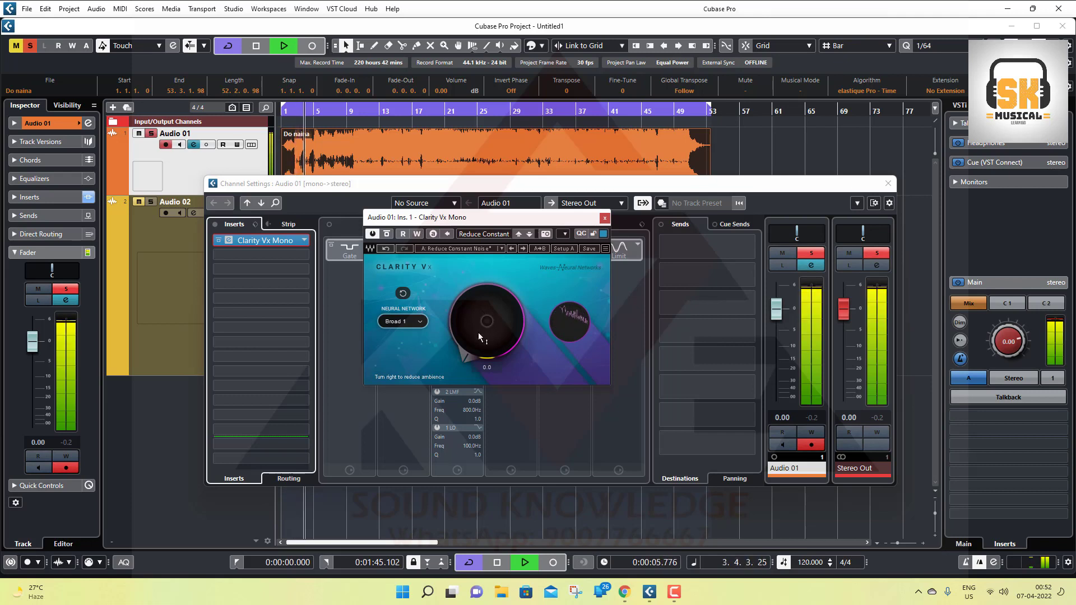
- Raise the Clarity Vx ambience reduction gradually to 99.8 while the song plays, and stop playback
scroll(479, 331, up, 5)
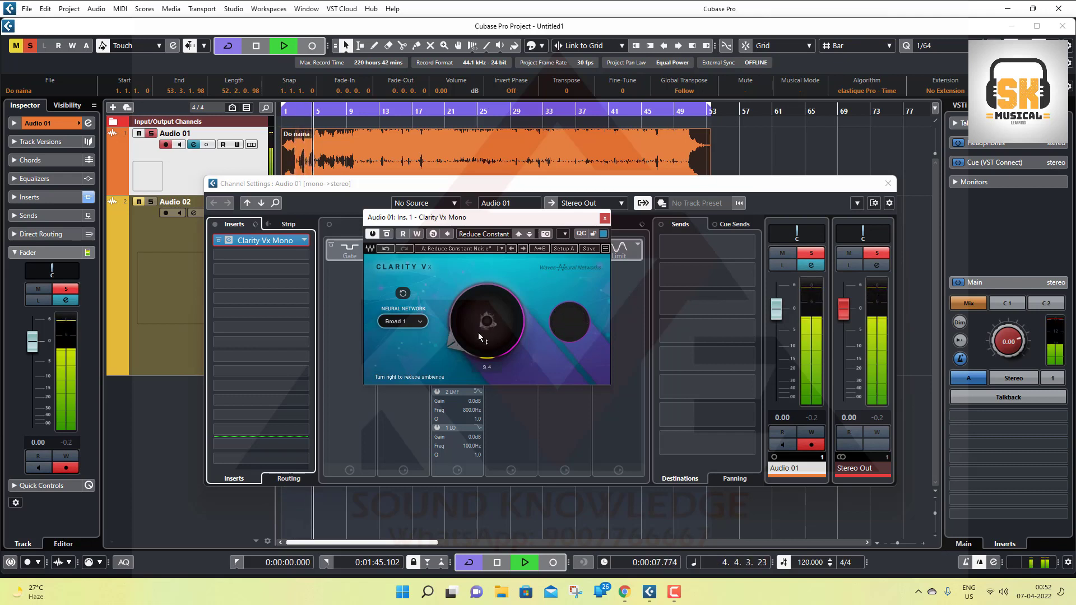
scroll(478, 332, up, 1)
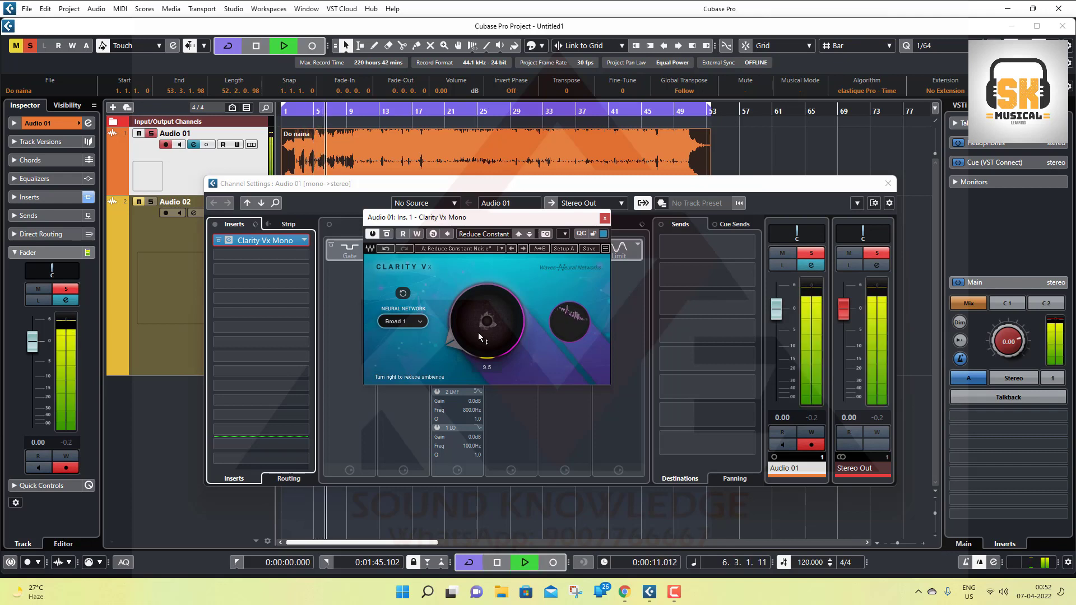
scroll(478, 332, up, 12)
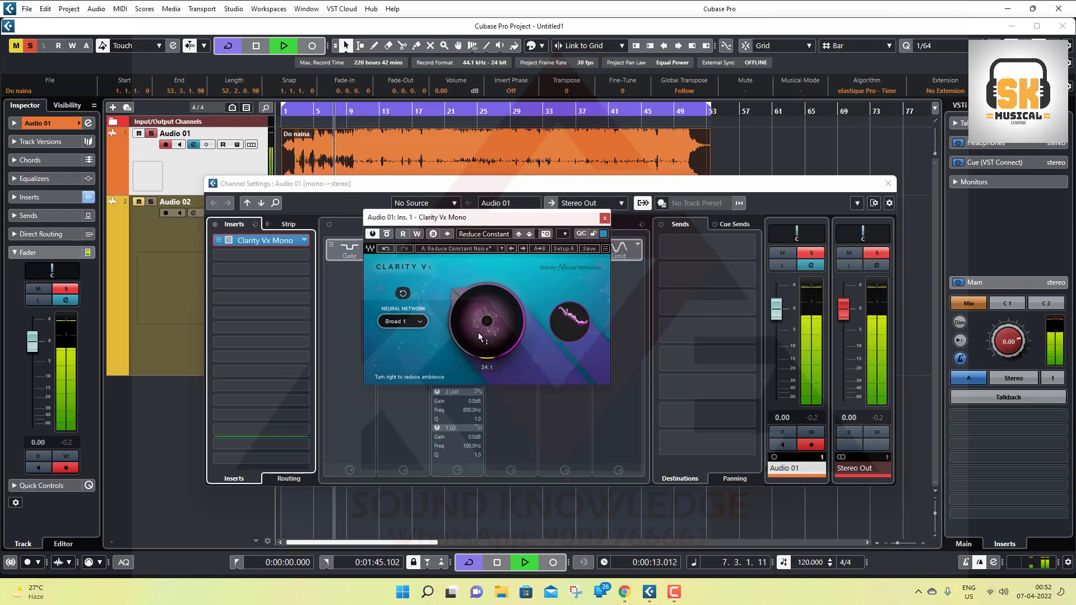
scroll(478, 332, up, 8)
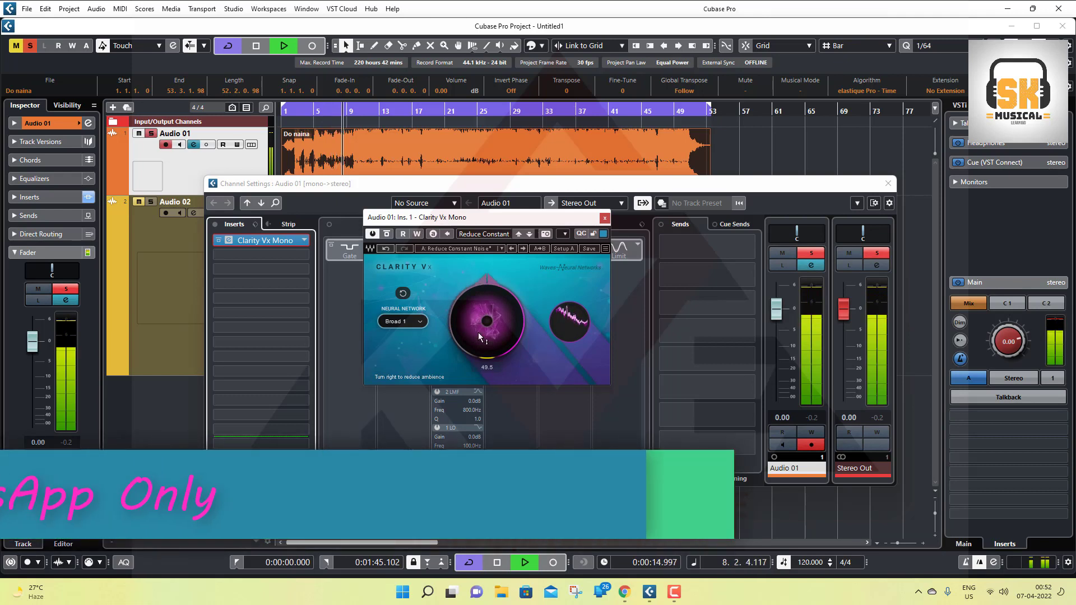
scroll(479, 332, up, 8)
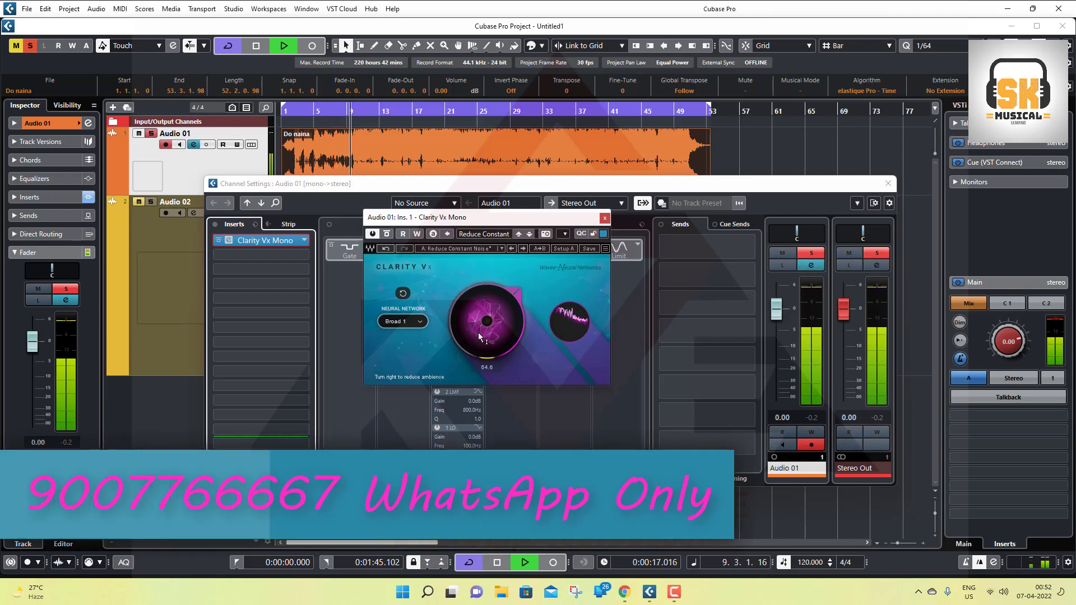
scroll(478, 332, up, 8)
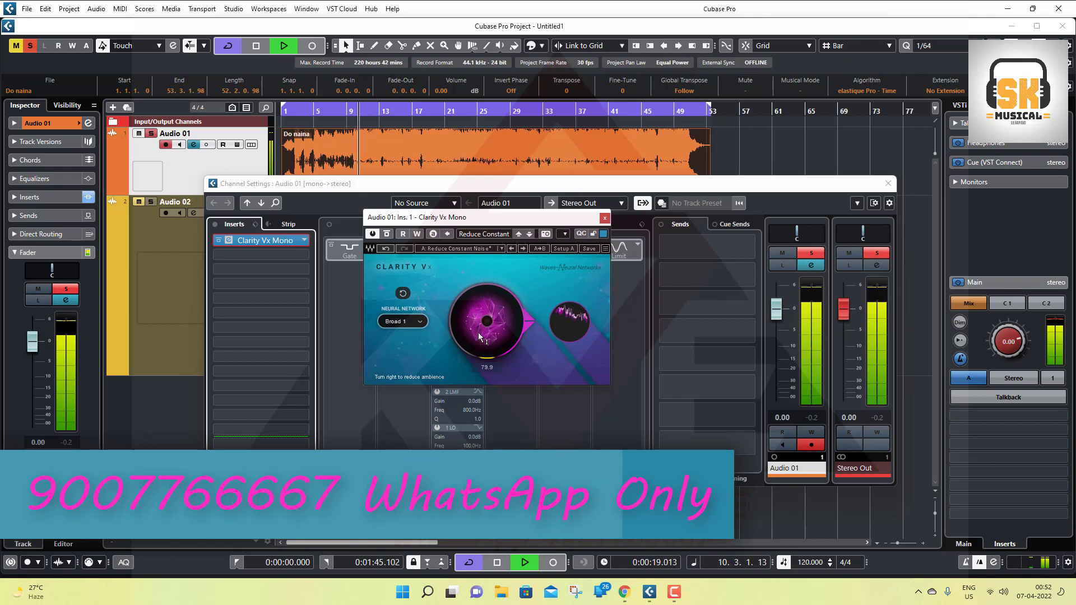
scroll(478, 333, up, 2)
drag(479, 332, 477, 328)
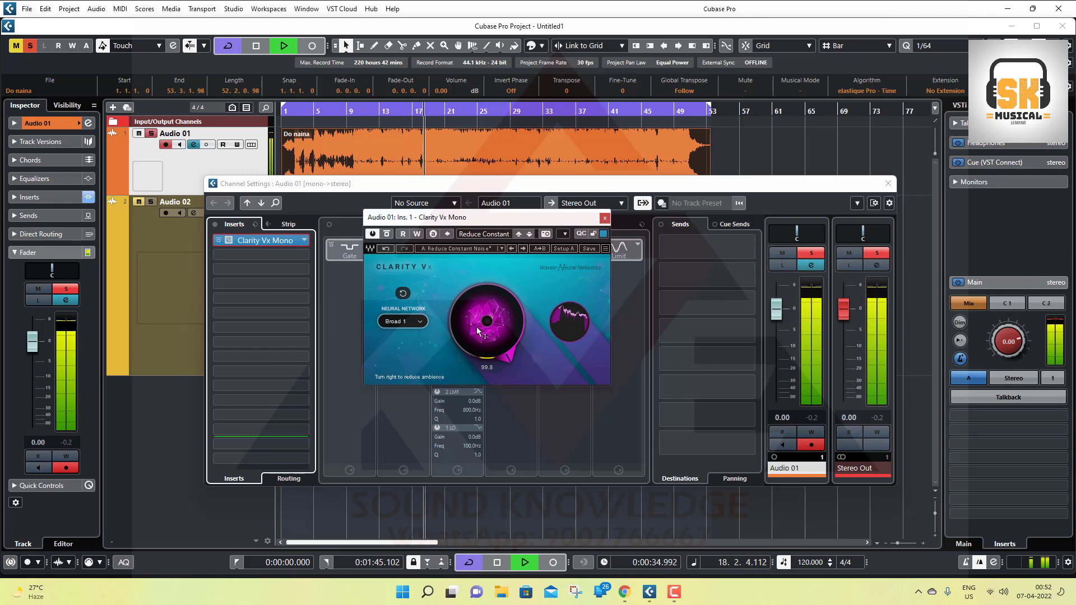
key(space)
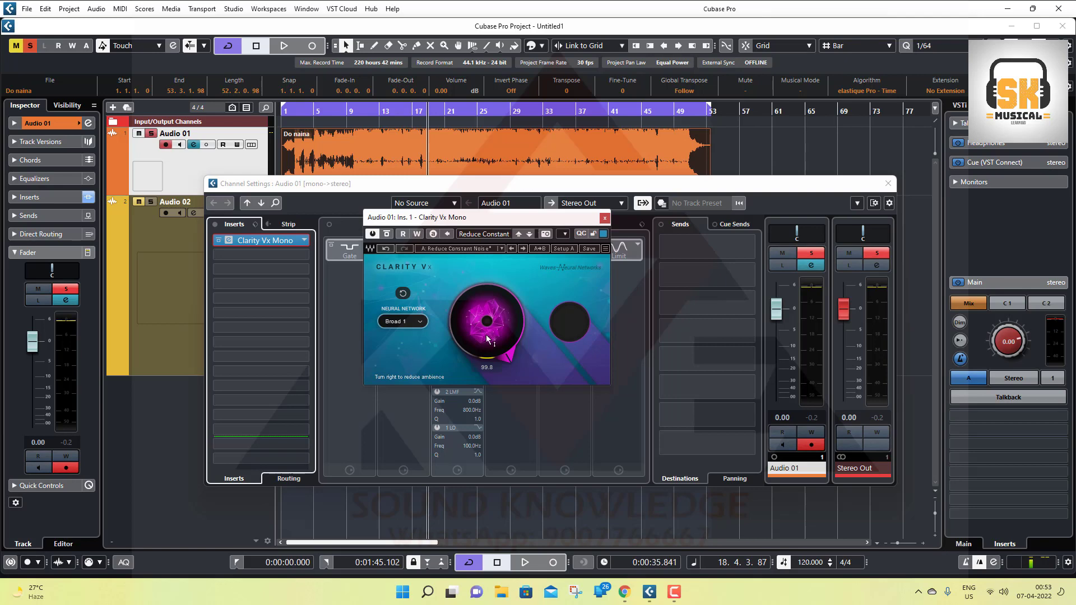
- Search the computer for Paint and open it with a blank canvas
click(430, 600)
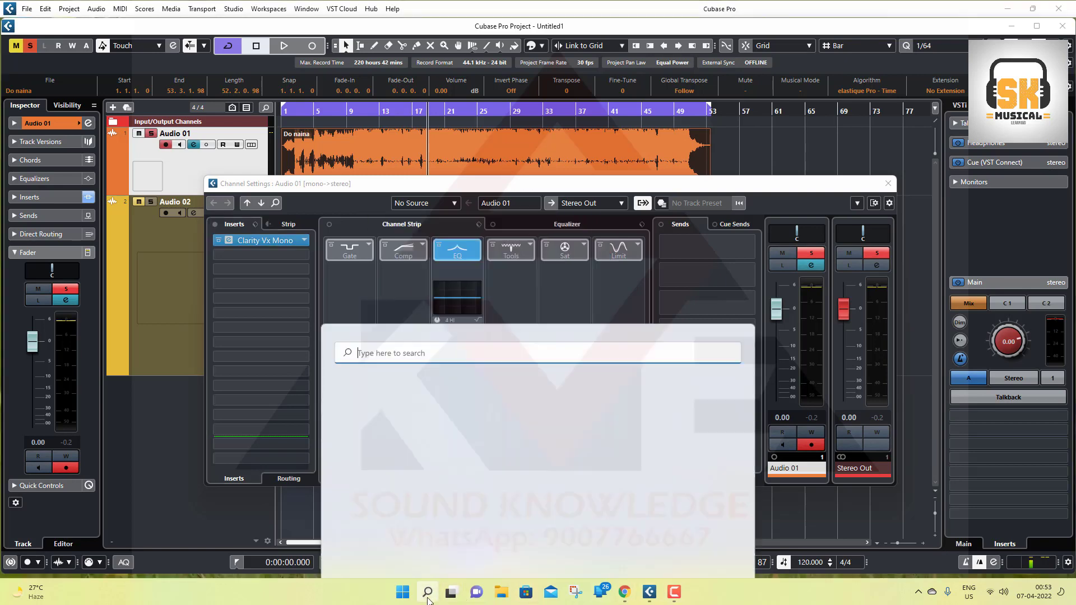
text(paint)
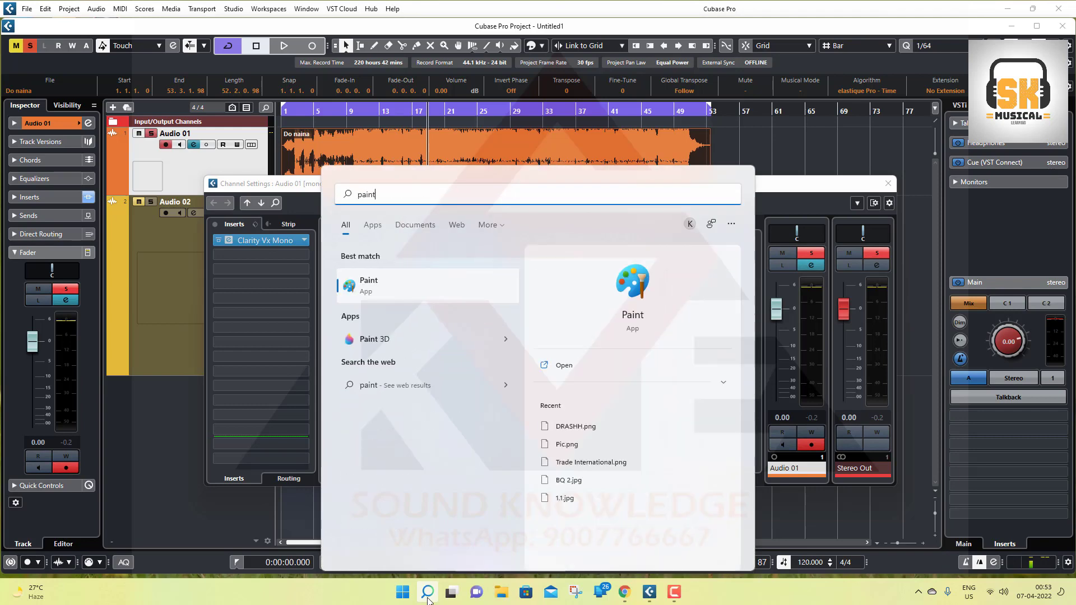
key(Return)
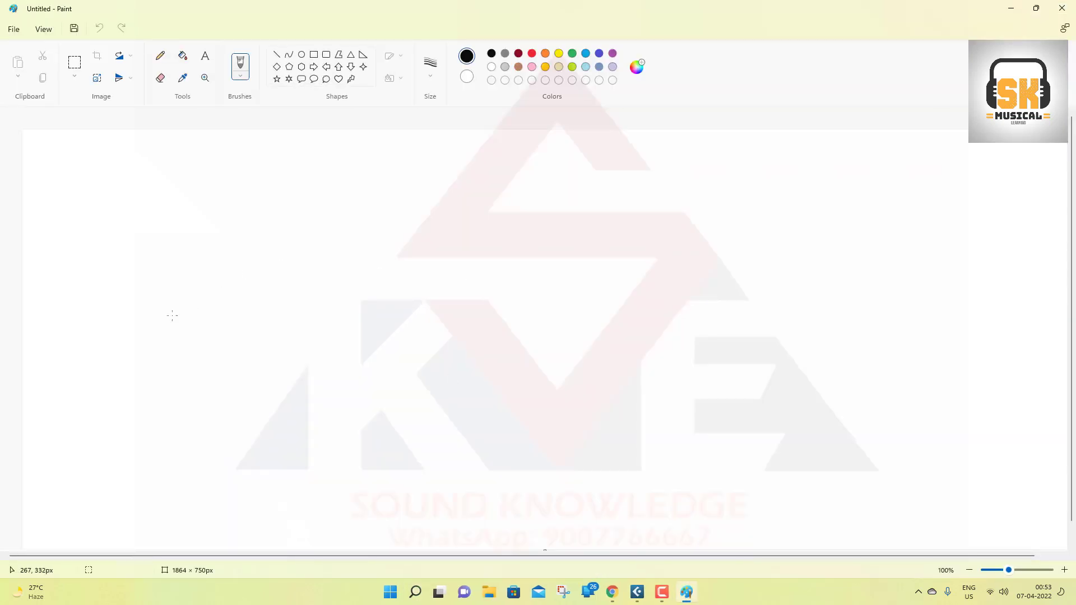
- Draw six overlapping wavy horizontal lines across the canvas in black, red, orange, yellow, green and blue
mouse_move(172, 315)
mouse_down()
mouse_move(247, 280)
mouse_move(491, 305)
mouse_move(766, 311)
mouse_up()
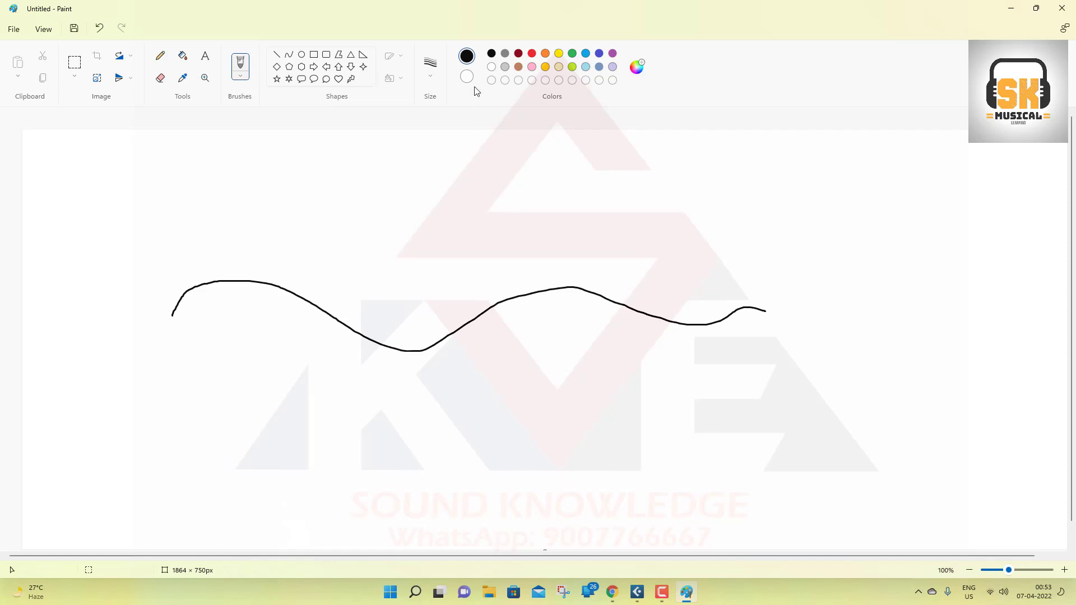
drag(236, 284, 692, 309)
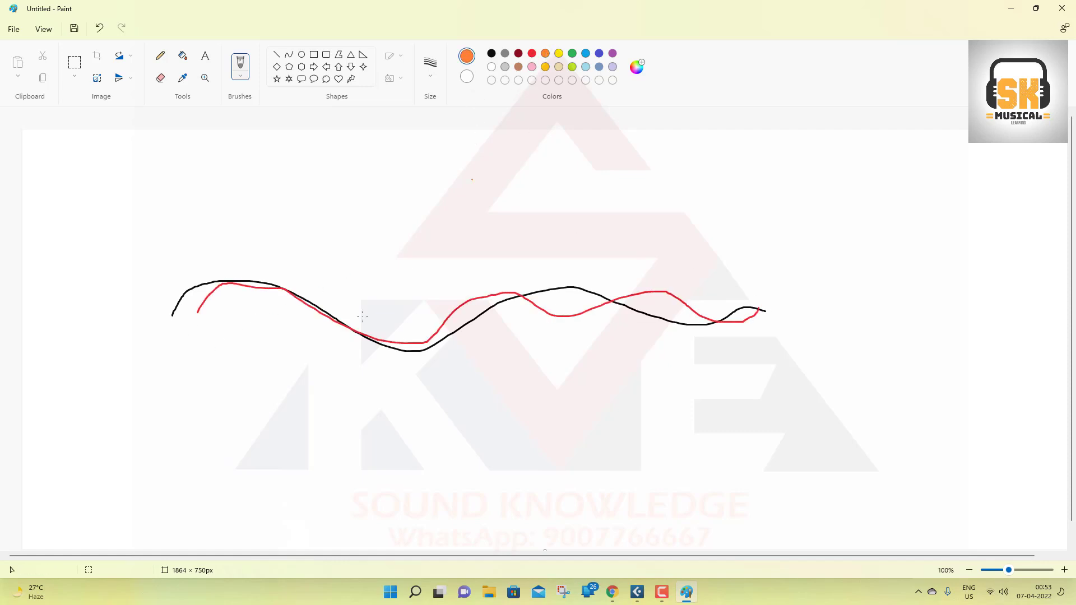
drag(210, 327, 777, 314)
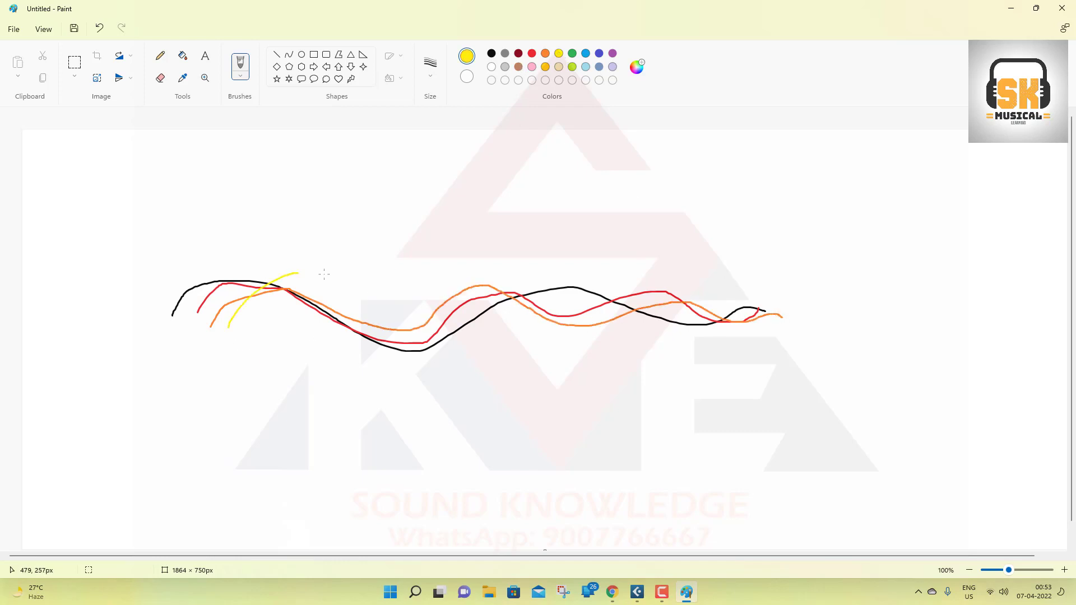
drag(324, 274, 798, 287)
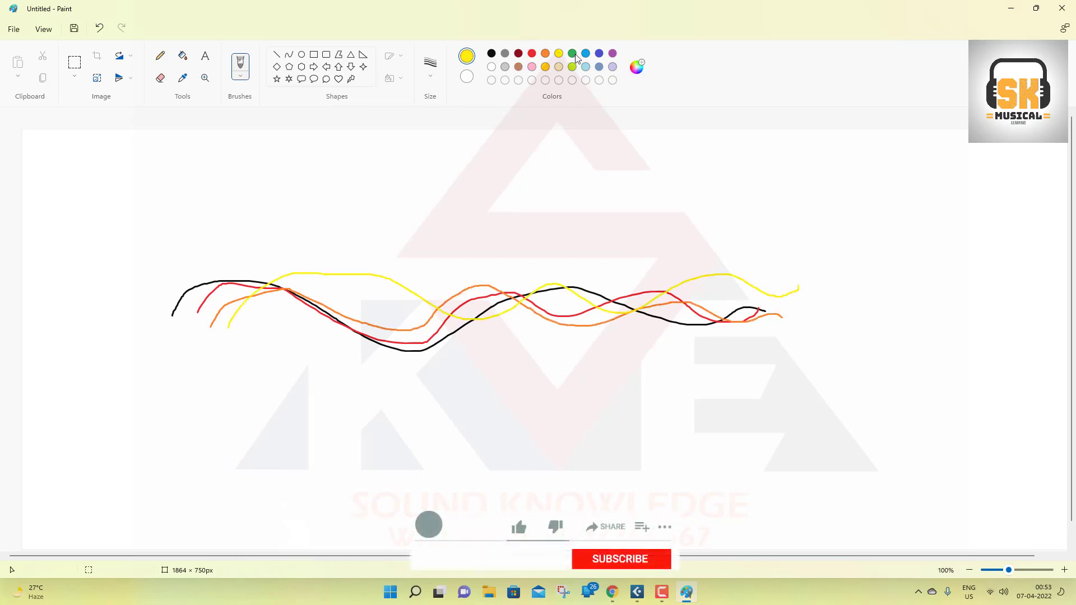
mouse_move(268, 326)
mouse_down()
mouse_move(384, 297)
mouse_move(809, 282)
mouse_up()
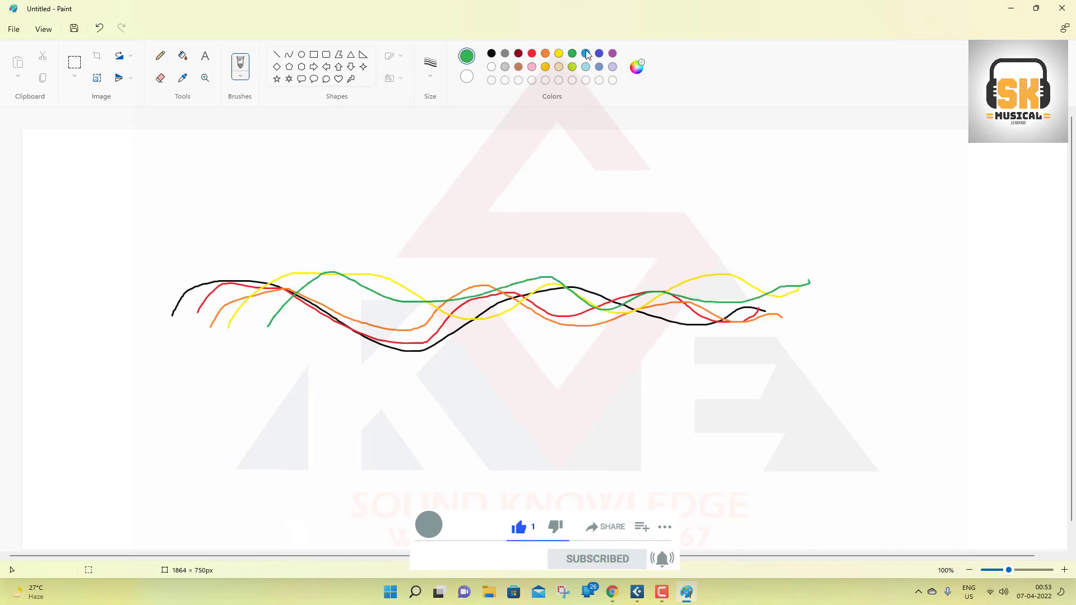
mouse_move(306, 332)
mouse_down()
mouse_move(400, 292)
mouse_move(729, 281)
mouse_up()
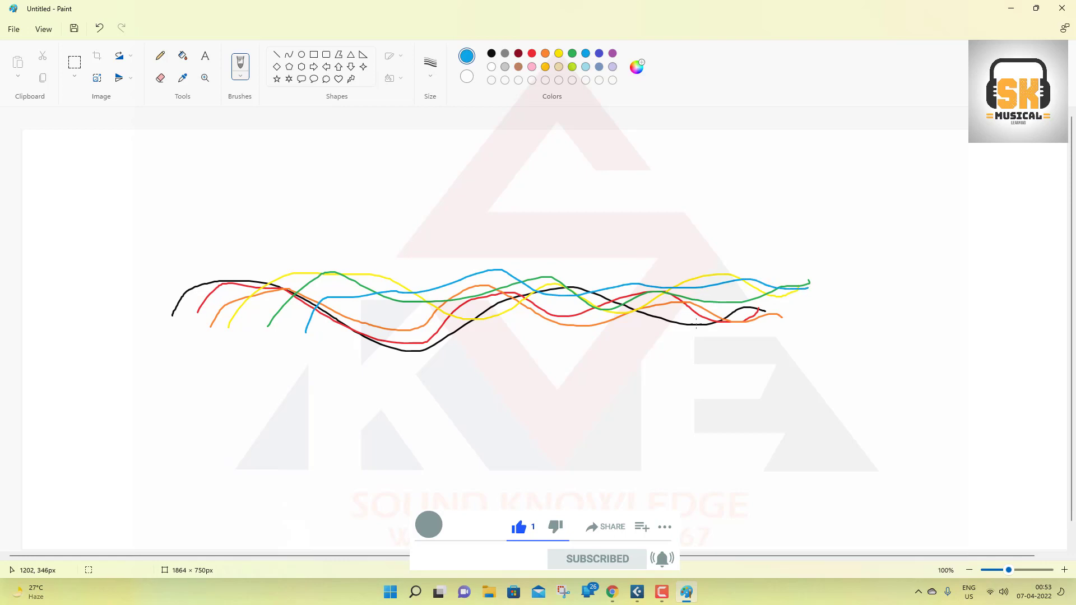